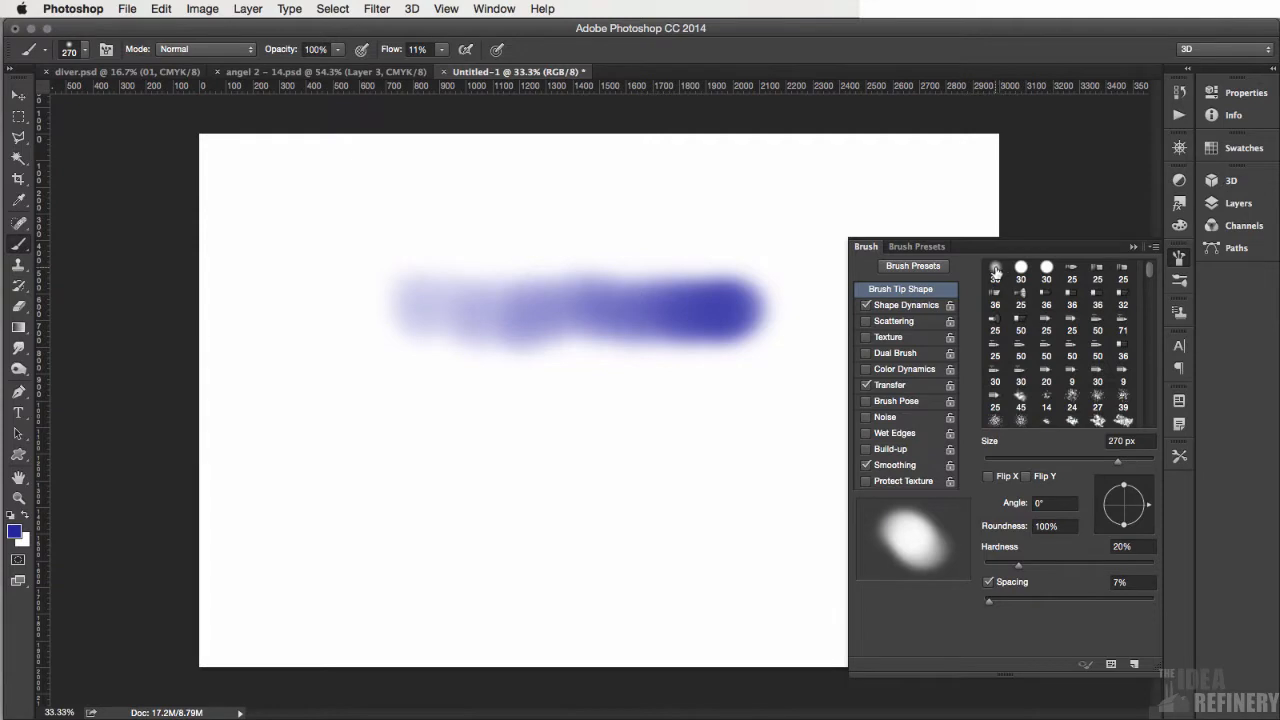
- Choose the 67 px textured brush tip and paint a horizontal test stroke below the soft blue stroke
drag(1150, 275, 1155, 369)
click(1098, 388)
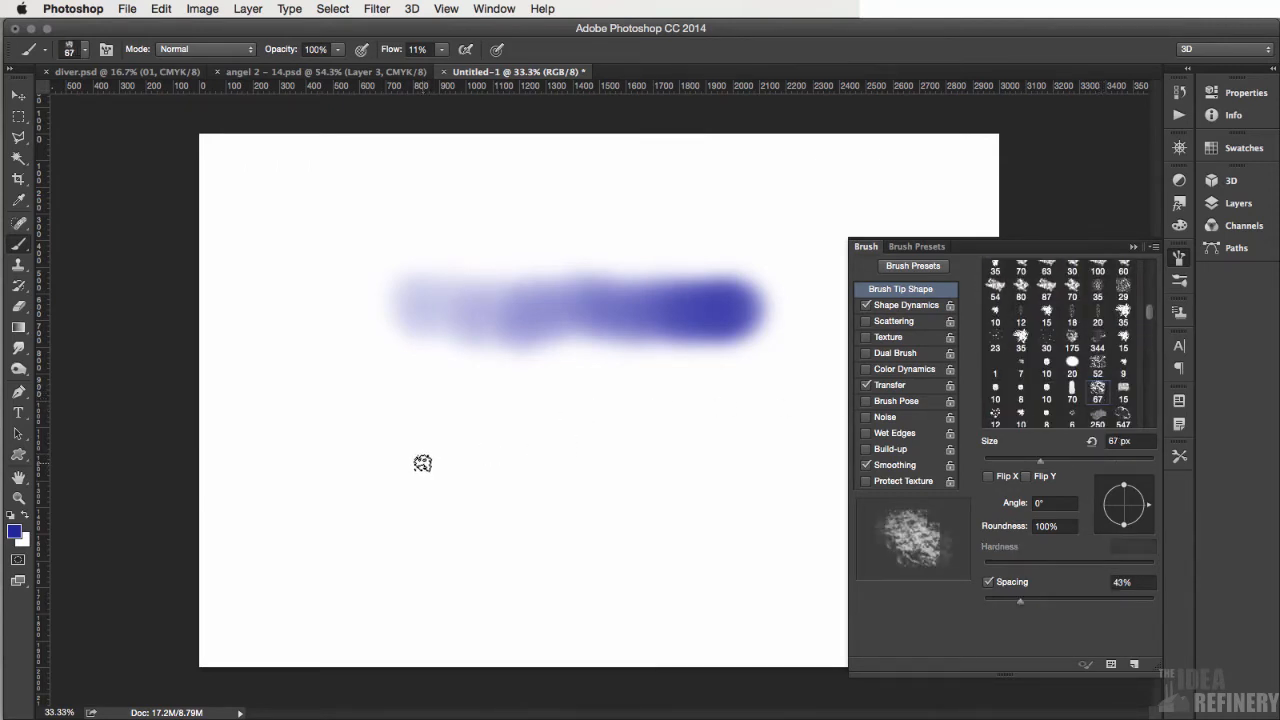
mouse_move(425, 462)
mouse_down()
mouse_move(447, 472)
mouse_move(732, 452)
mouse_move(793, 466)
mouse_move(779, 449)
mouse_move(612, 471)
mouse_move(533, 472)
mouse_move(479, 453)
mouse_move(435, 462)
mouse_move(773, 463)
mouse_move(640, 471)
mouse_move(777, 457)
mouse_up()
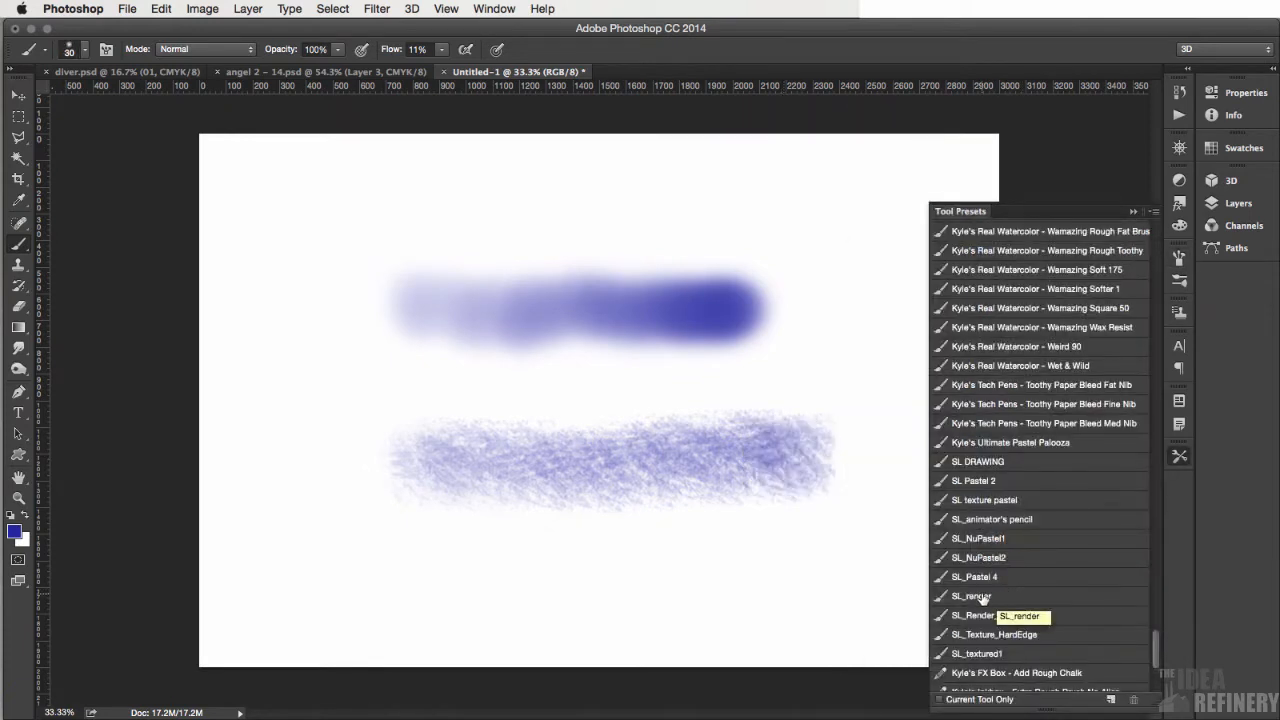
- Load the SL_render tool preset and enable Texture in its brush settings
click(984, 597)
click(1134, 210)
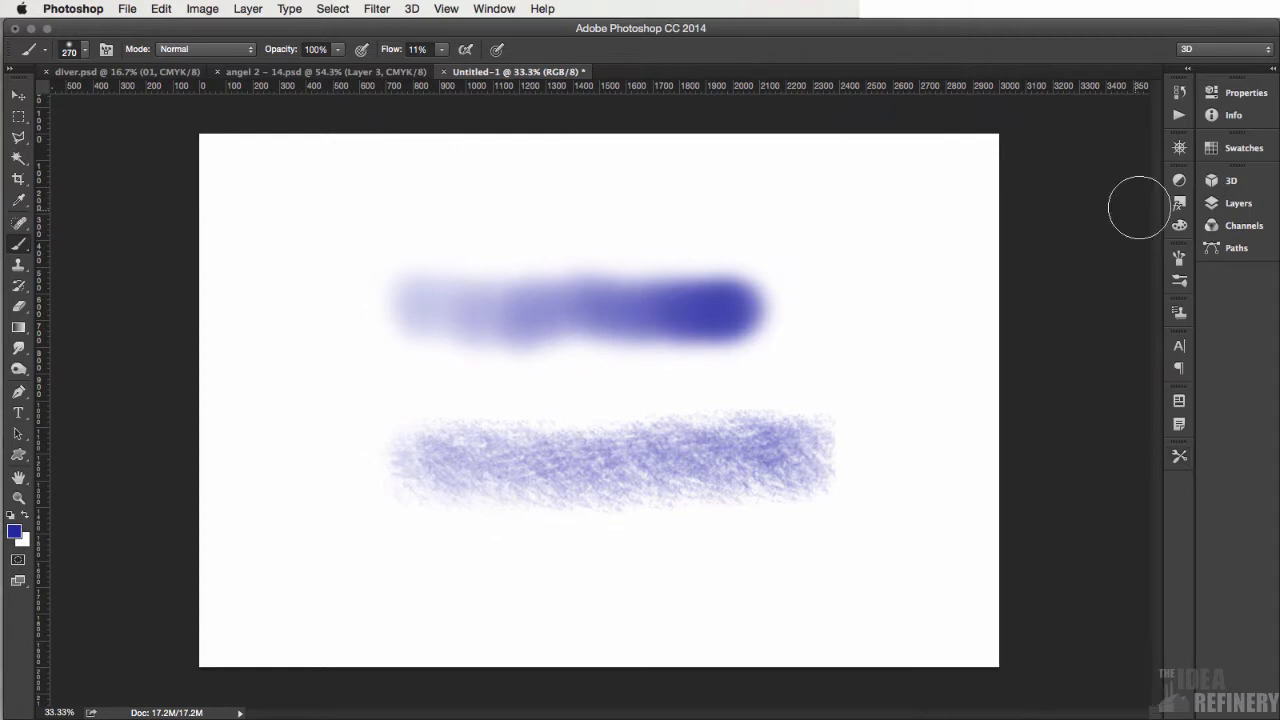
click(1180, 259)
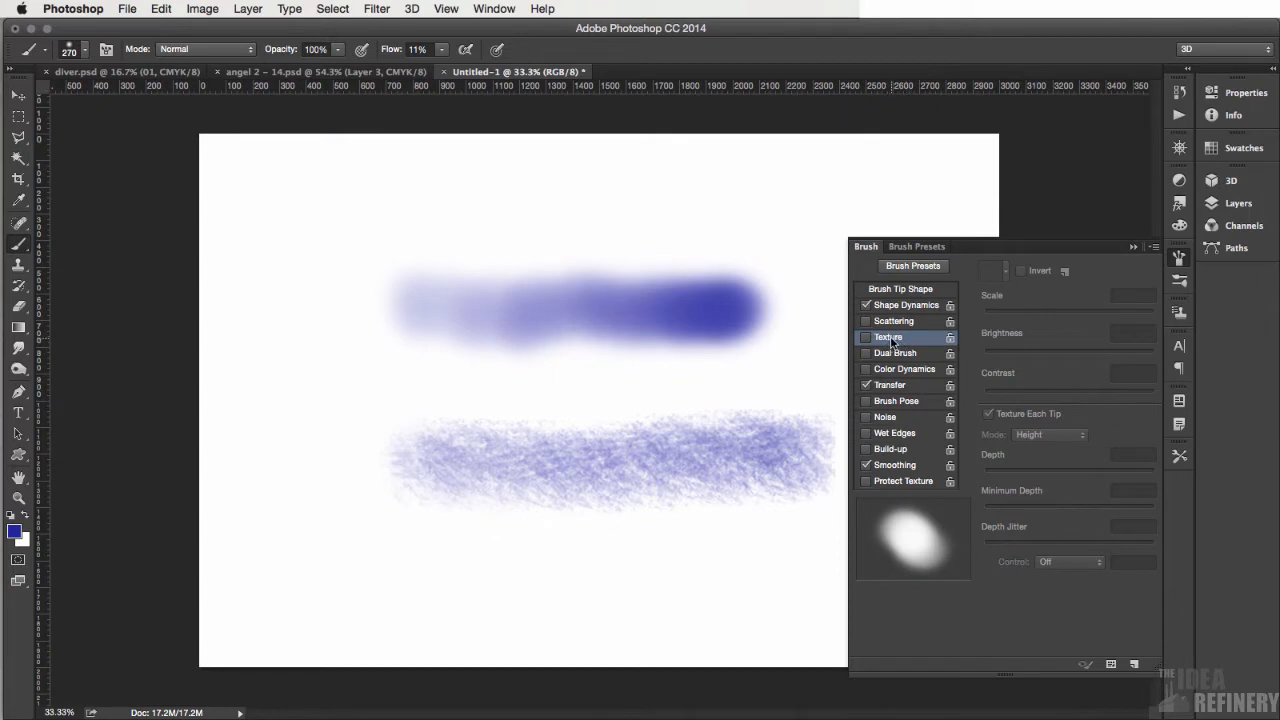
click(890, 337)
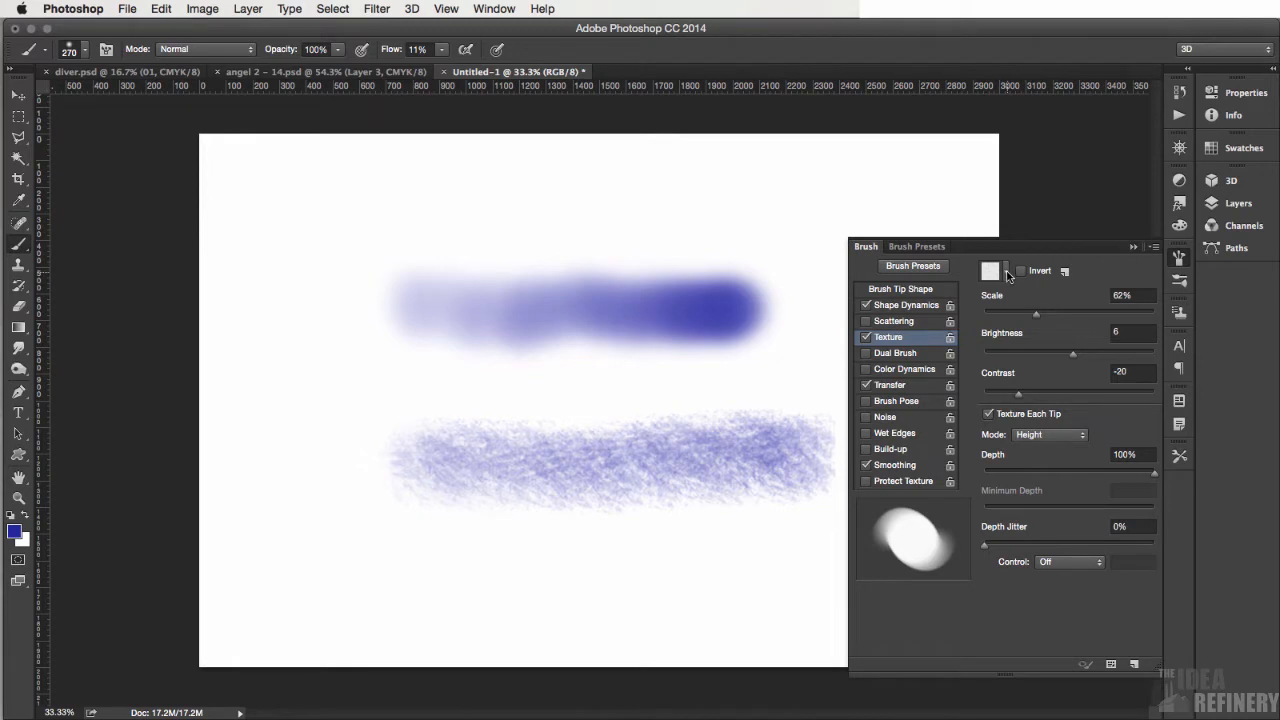
- Load the Erodible Textures pattern set and choose the coarse speckled pattern in the middle of the second row as the brush texture
click(1007, 273)
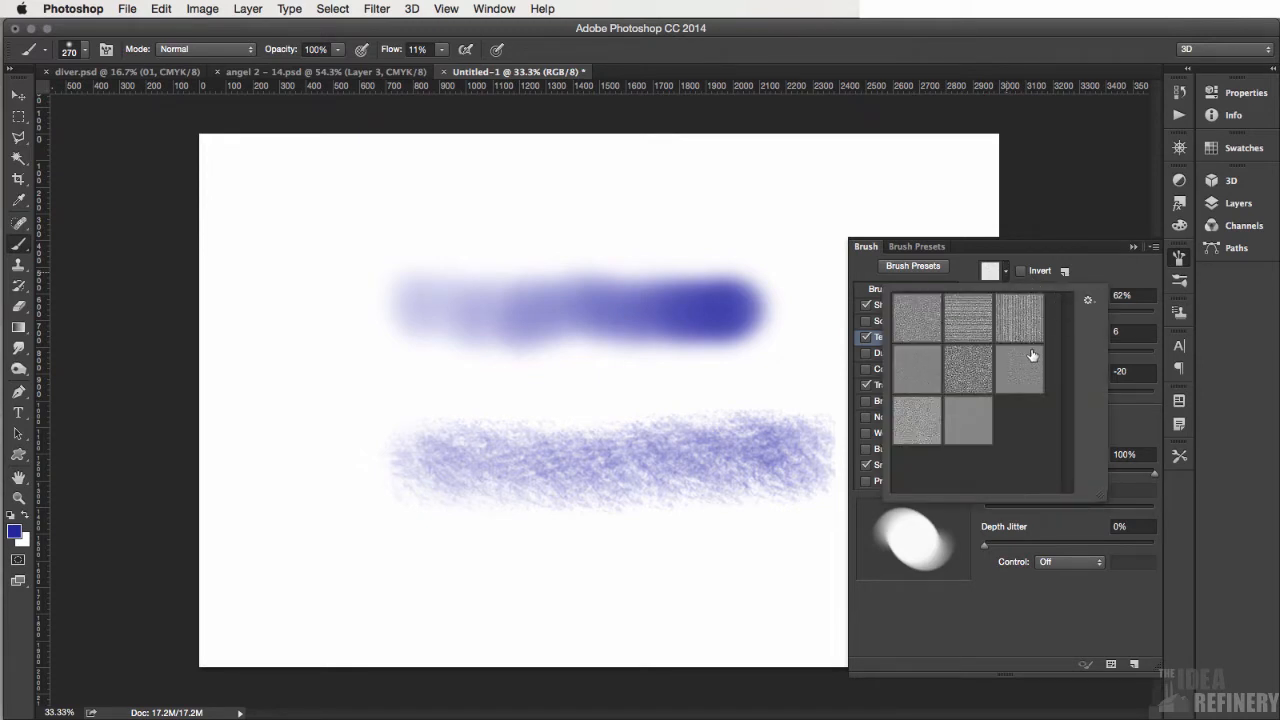
click(1090, 302)
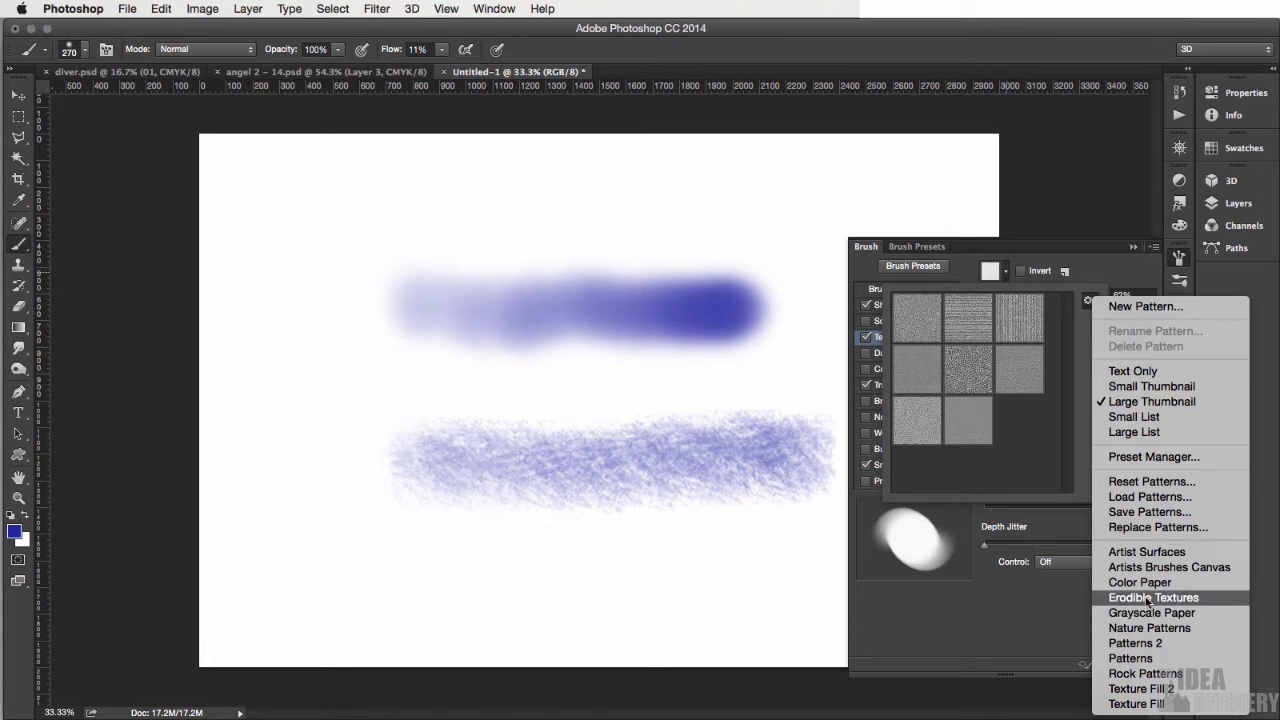
click(1149, 597)
click(762, 261)
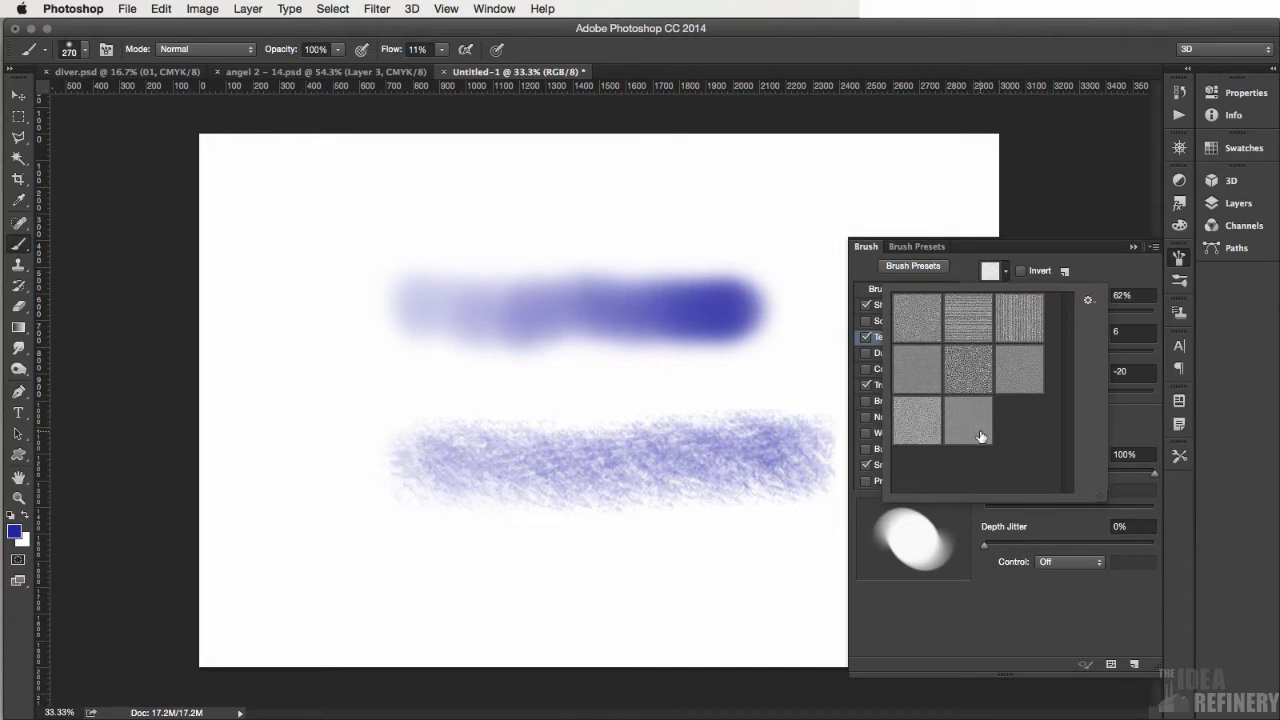
click(972, 372)
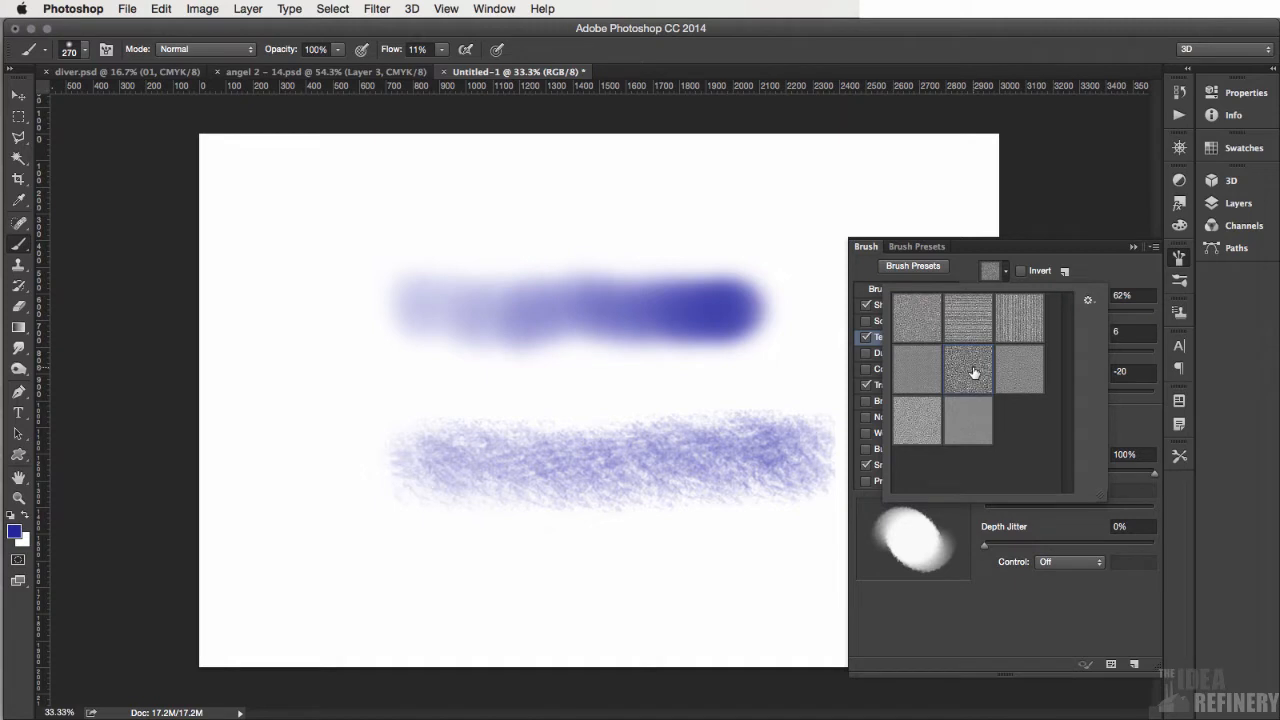
click(1114, 268)
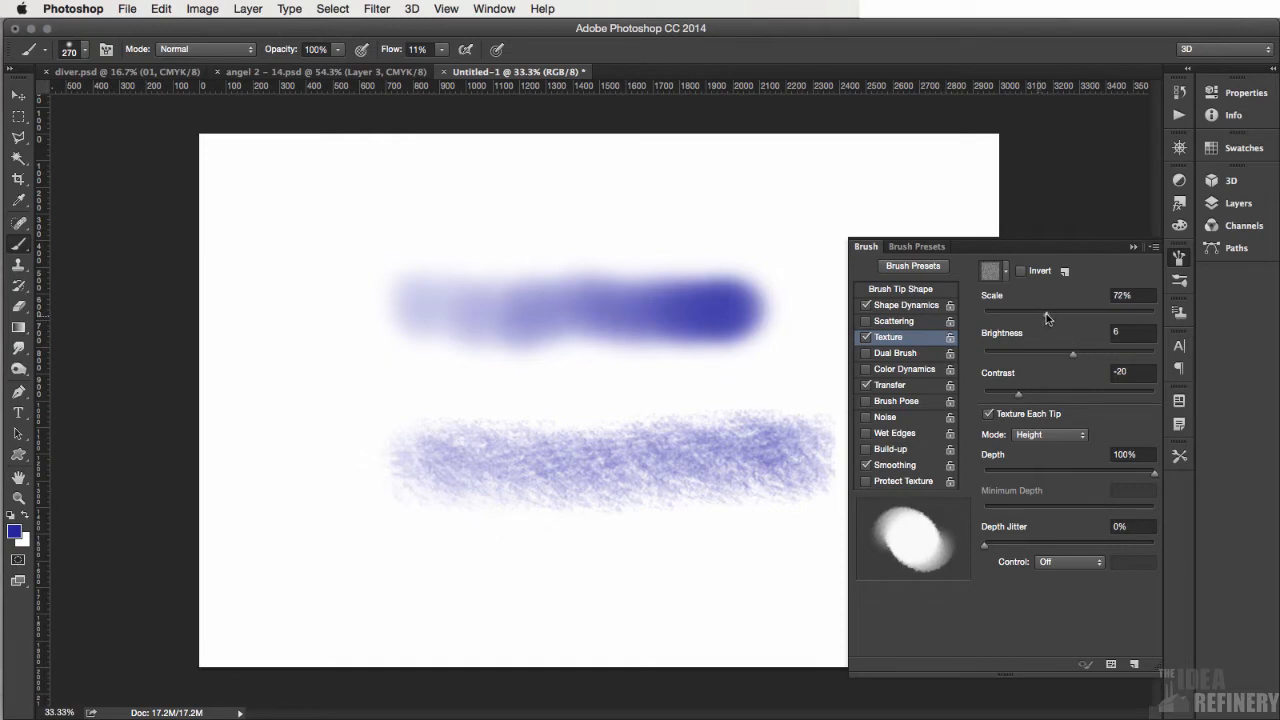
- Set the brush texture's scale to 154%, depth to 8%, brightness to 5 and contrast to 13
drag(1046, 313, 1093, 318)
drag(1155, 477, 999, 482)
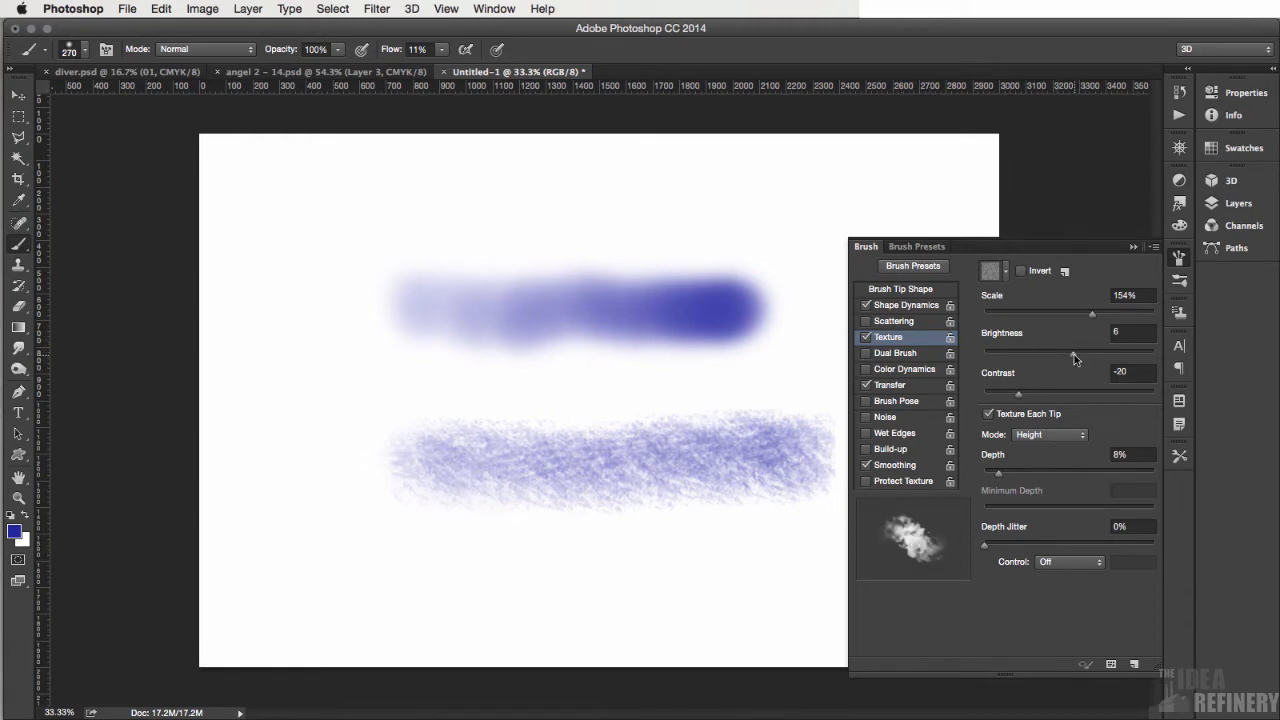
drag(1074, 353, 1082, 353)
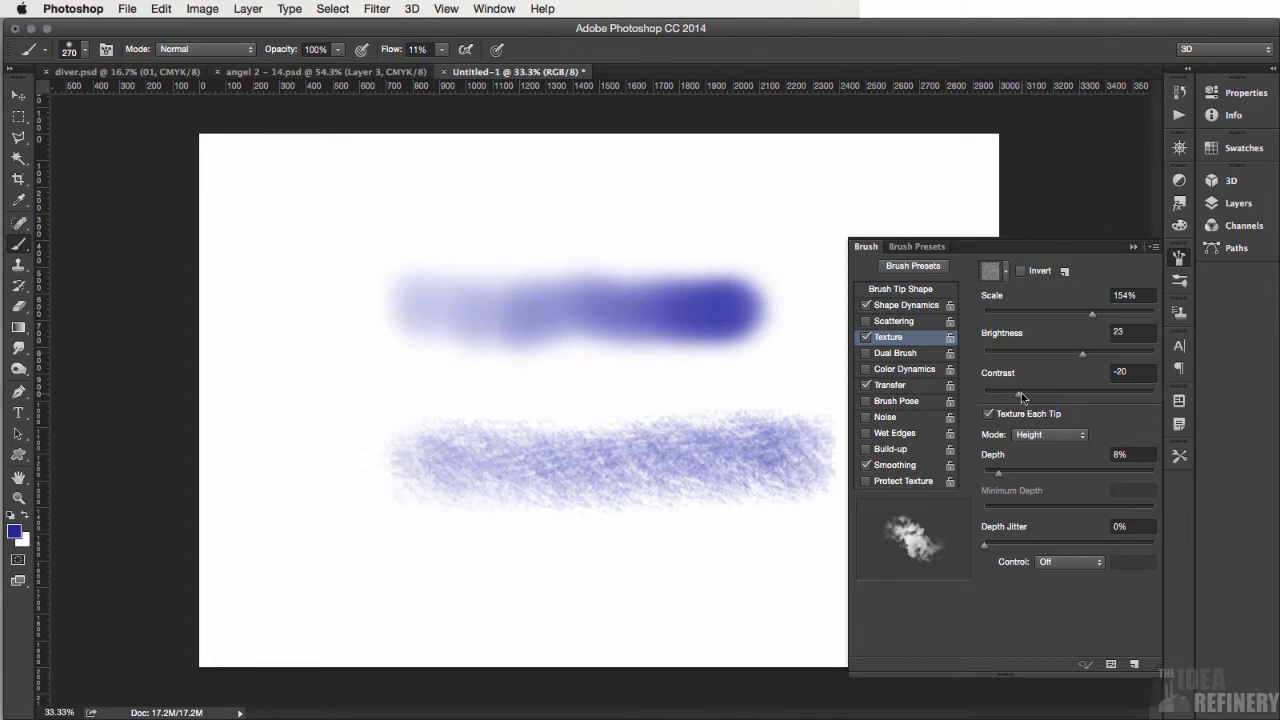
drag(1018, 392, 1048, 390)
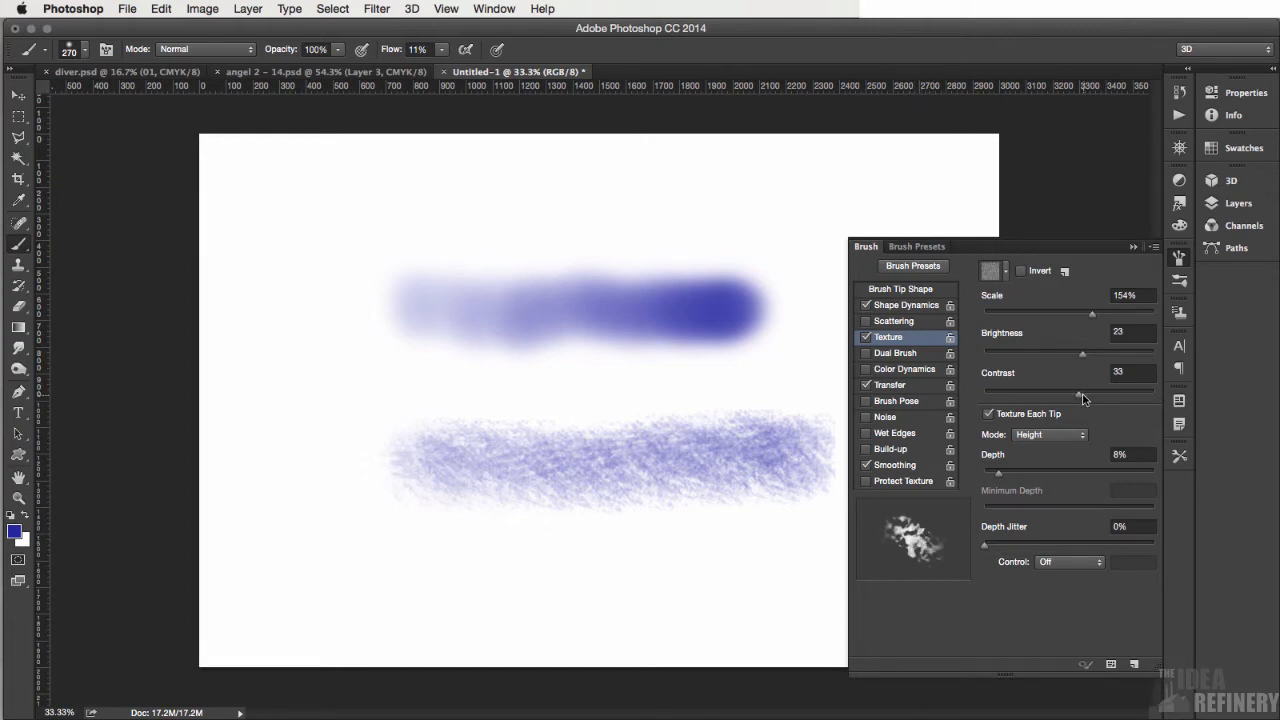
drag(1082, 396, 1055, 400)
drag(1082, 354, 1072, 355)
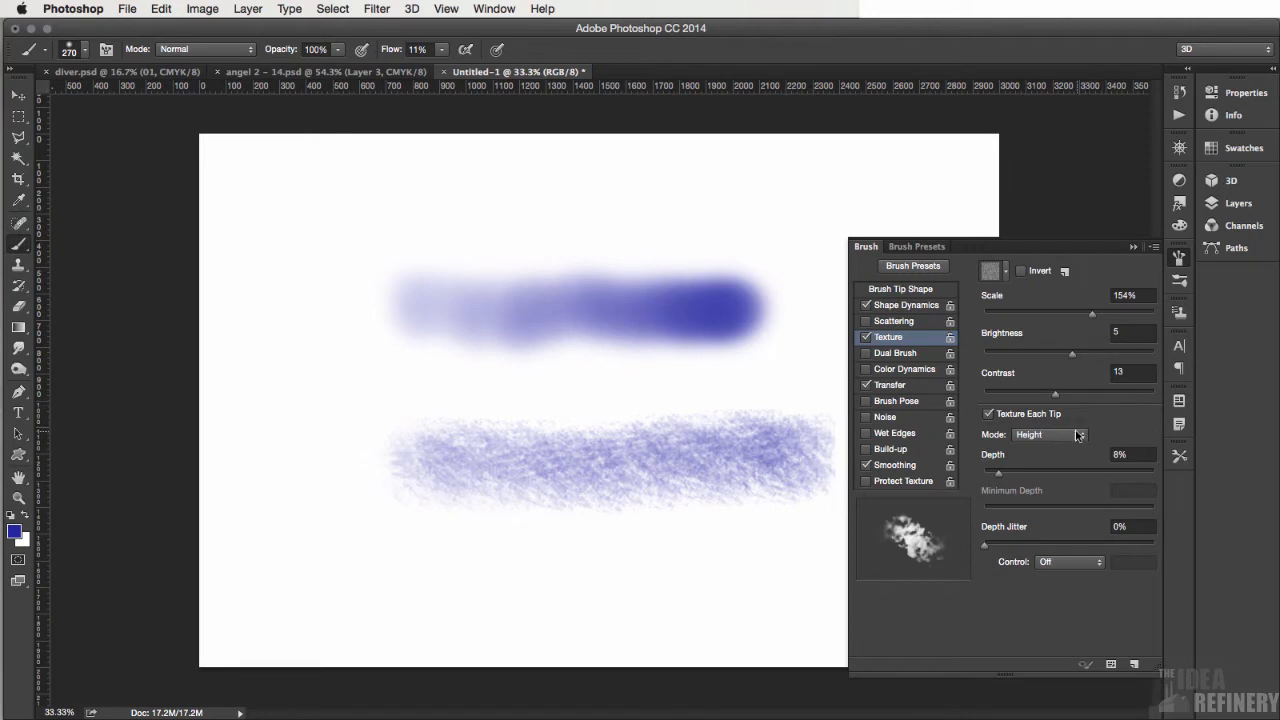
- Set the texture depth control to Pen Pressure and paint a horizontal test stroke near the bottom of the canvas
click(1077, 563)
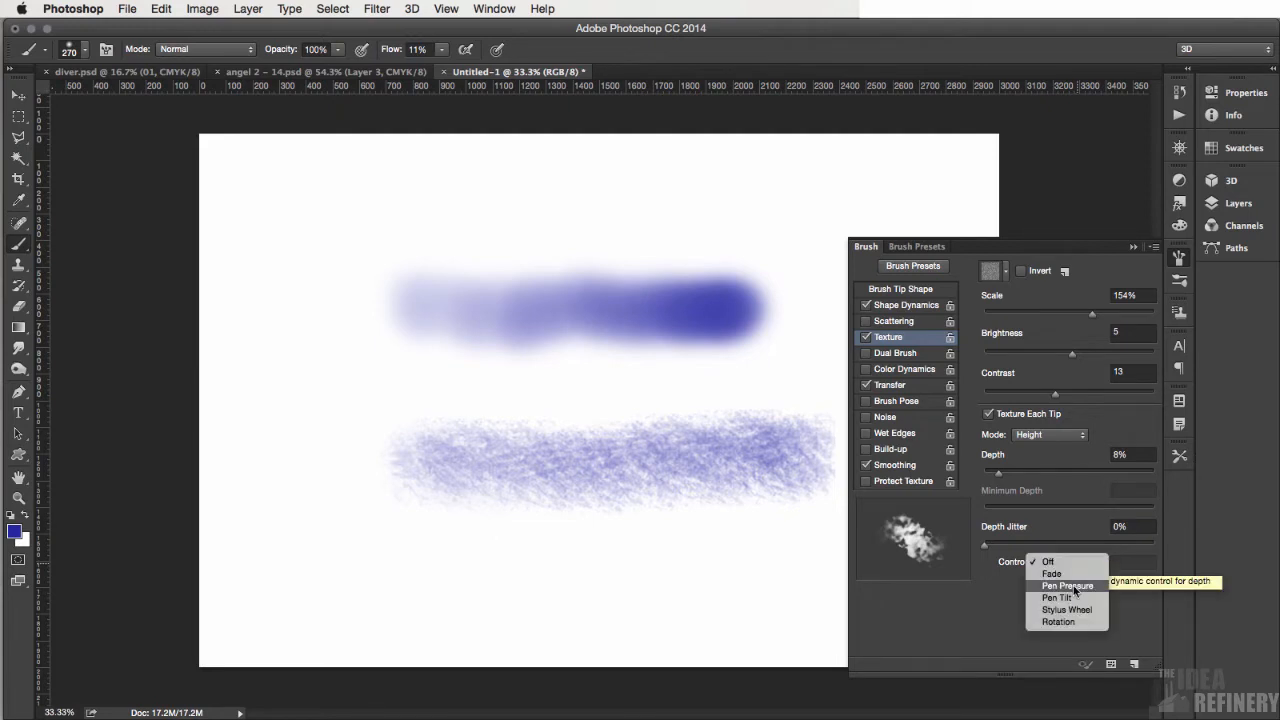
click(1075, 591)
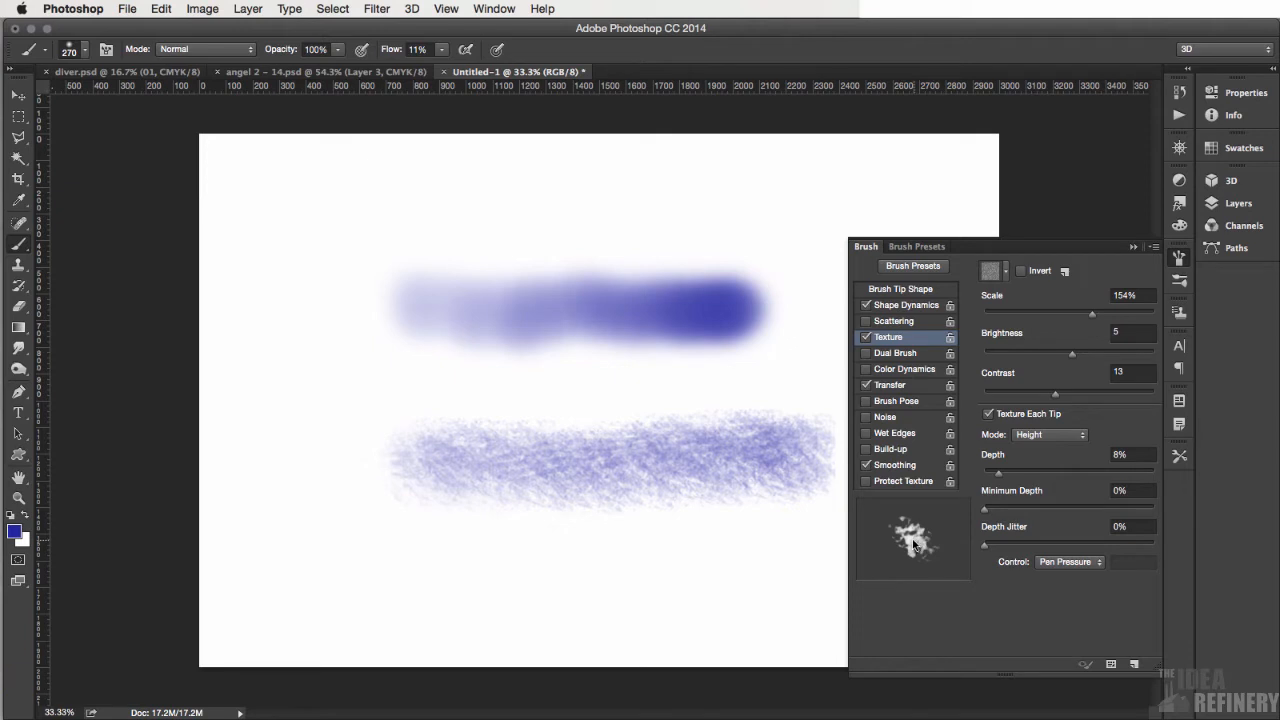
click(1134, 246)
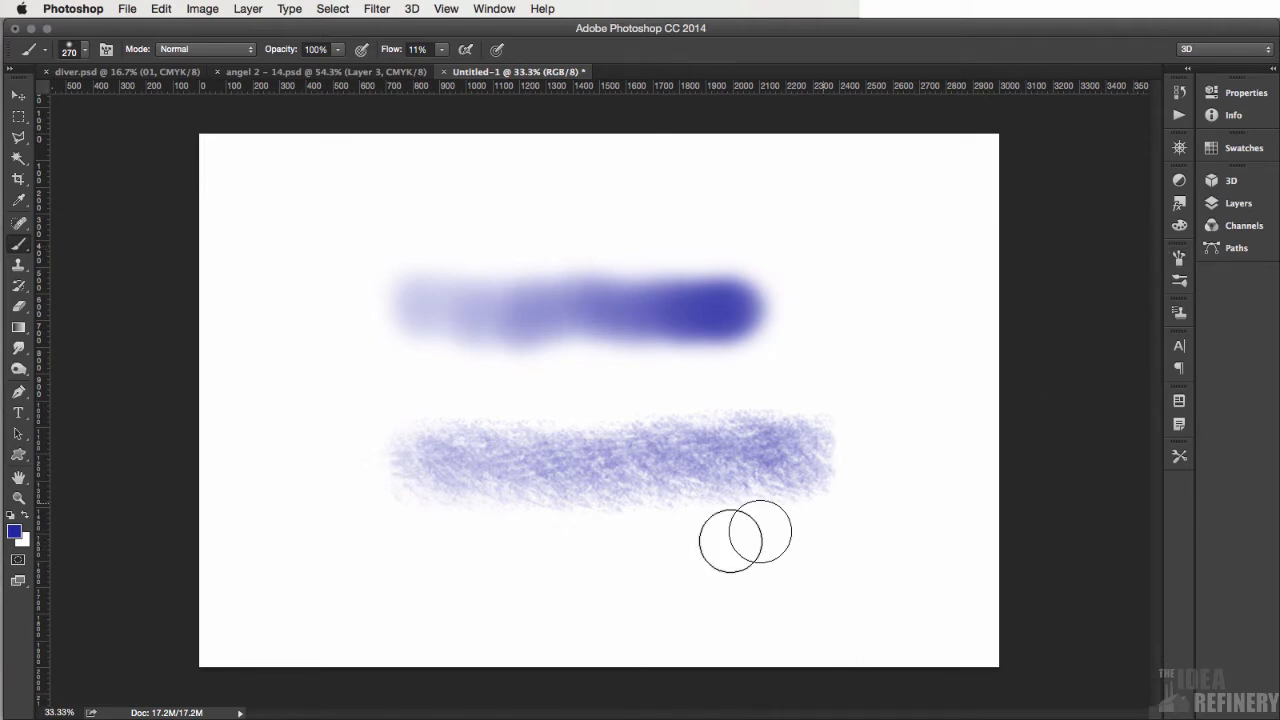
mouse_move(422, 572)
mouse_down()
mouse_move(449, 591)
mouse_move(826, 577)
mouse_move(749, 563)
mouse_move(717, 569)
mouse_move(849, 571)
mouse_move(800, 551)
mouse_move(826, 571)
mouse_move(711, 569)
mouse_move(814, 563)
mouse_move(717, 566)
mouse_move(737, 575)
mouse_up()
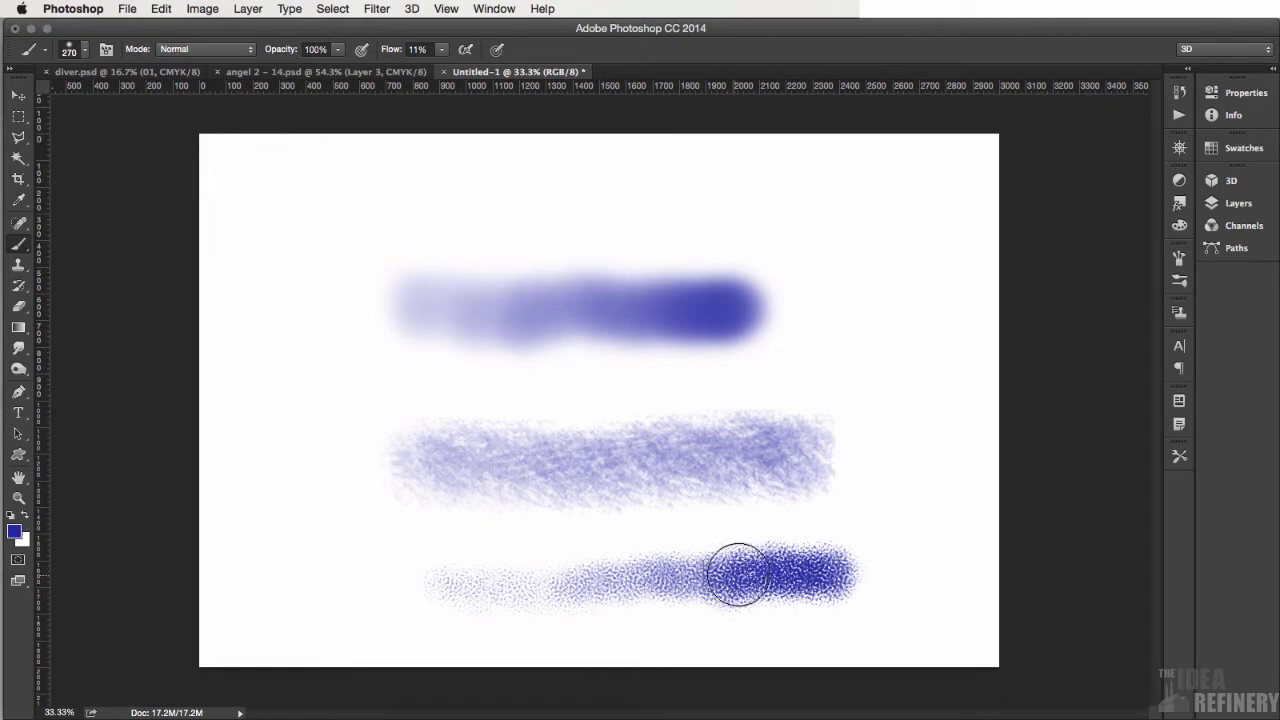
- Lower the texture brightness to -75 and paint a horizontal test stroke above the soft blue stroke
click(1181, 258)
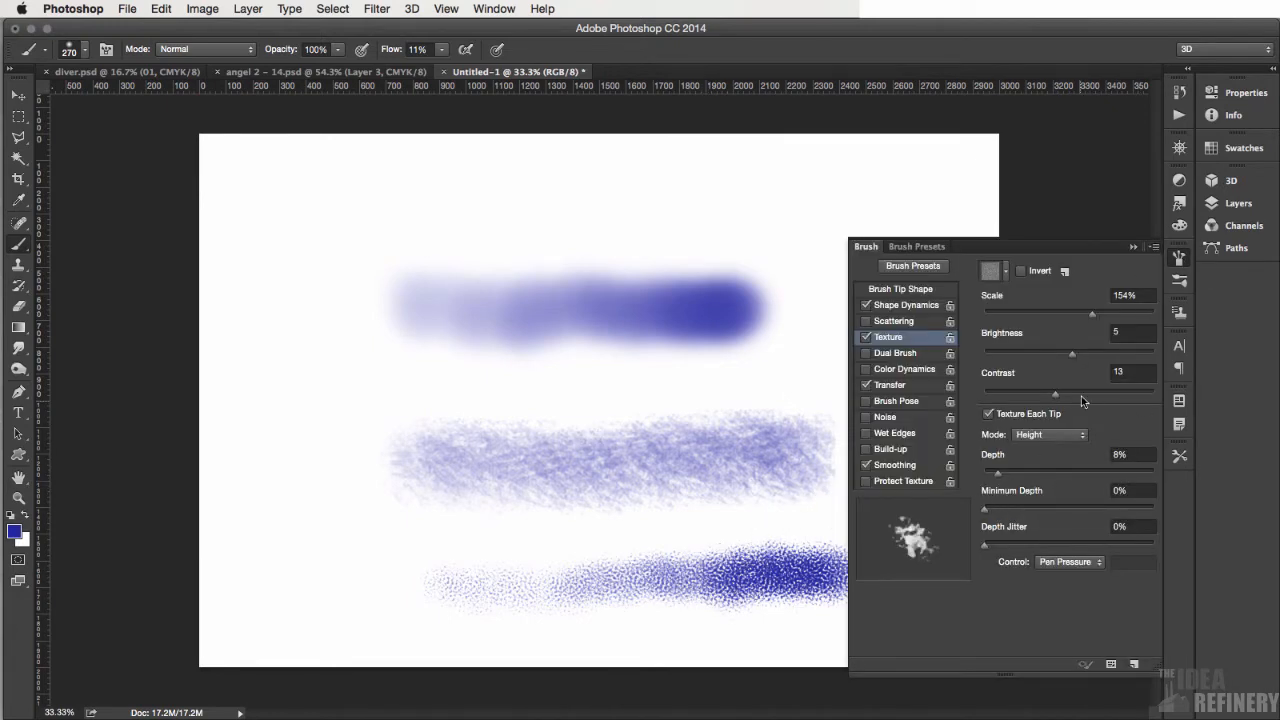
drag(1072, 353, 1041, 364)
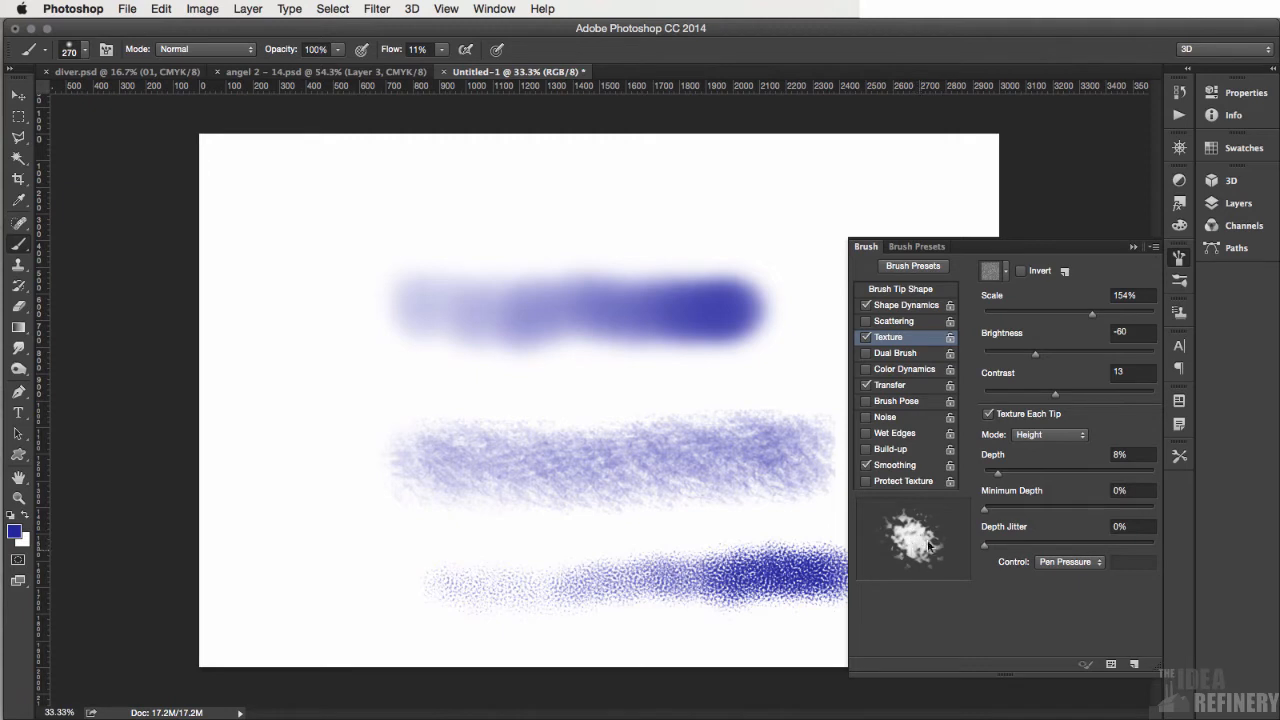
drag(1035, 354, 1027, 356)
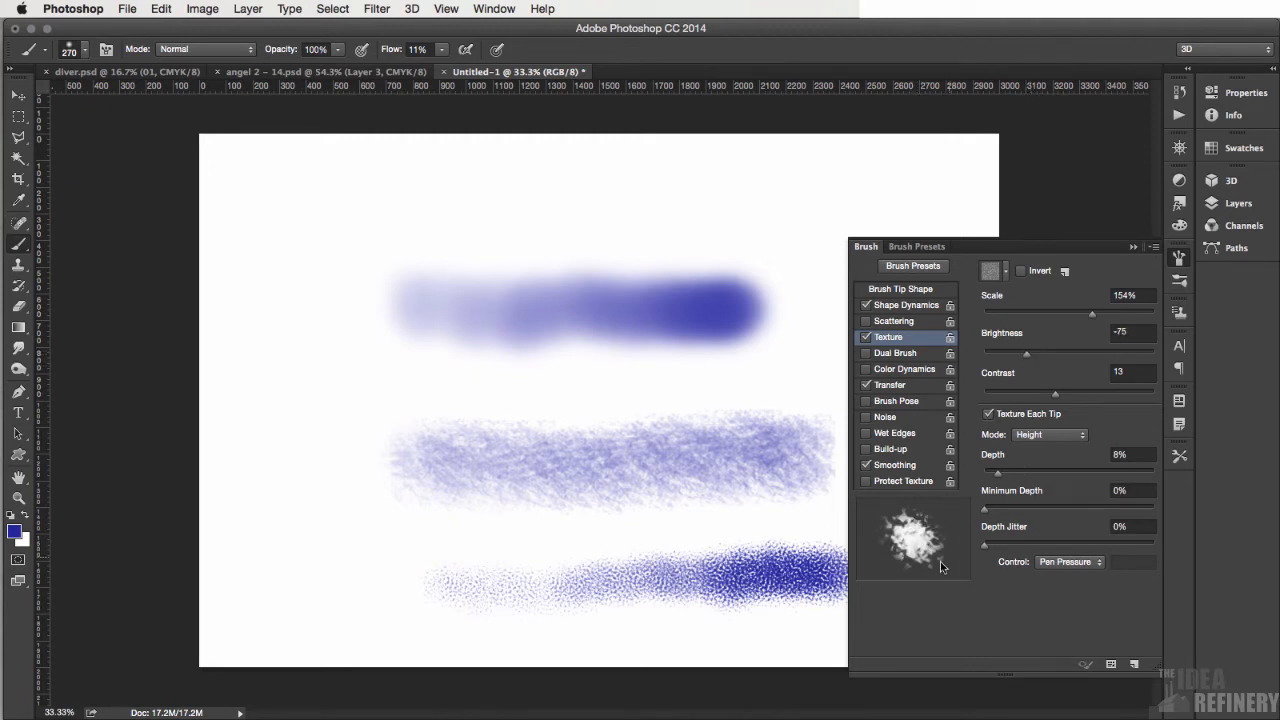
click(1134, 246)
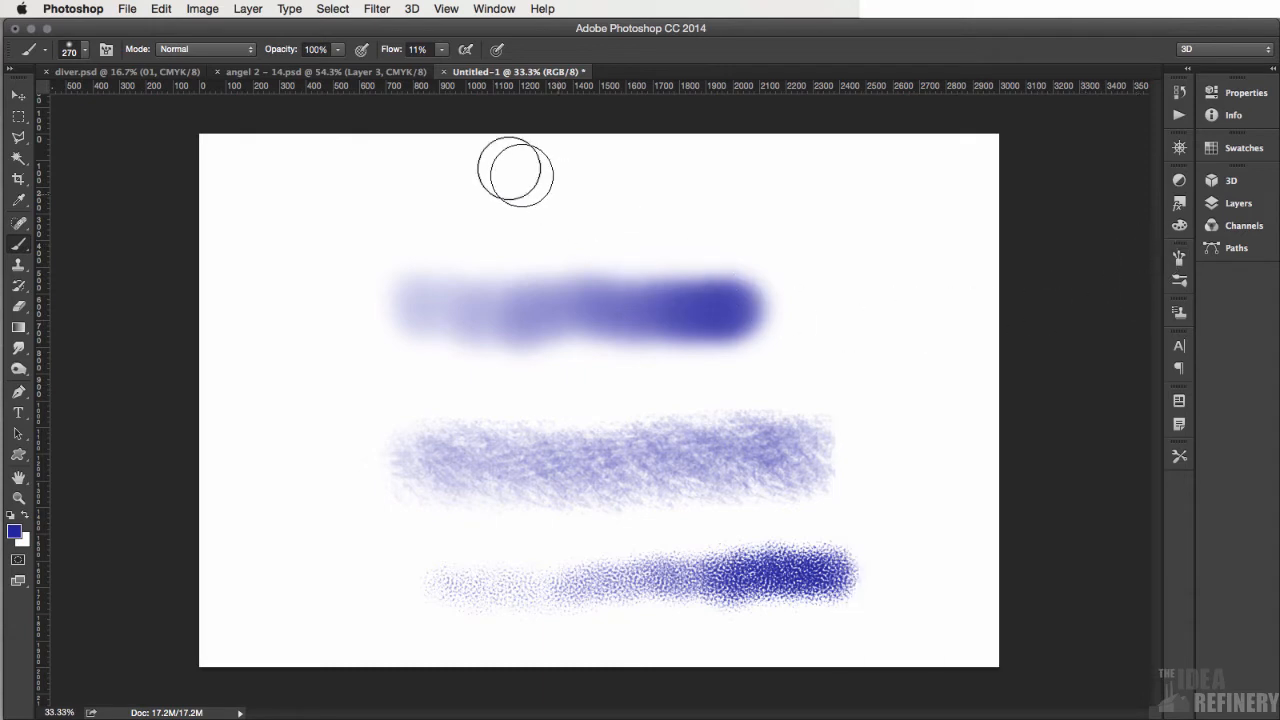
mouse_move(443, 211)
mouse_down()
mouse_move(518, 204)
mouse_move(718, 206)
mouse_move(615, 199)
mouse_move(599, 220)
mouse_move(548, 215)
mouse_move(548, 197)
mouse_move(472, 222)
mouse_move(472, 238)
mouse_move(609, 203)
mouse_move(571, 214)
mouse_move(445, 204)
mouse_move(373, 198)
mouse_up()
drag(403, 198, 720, 220)
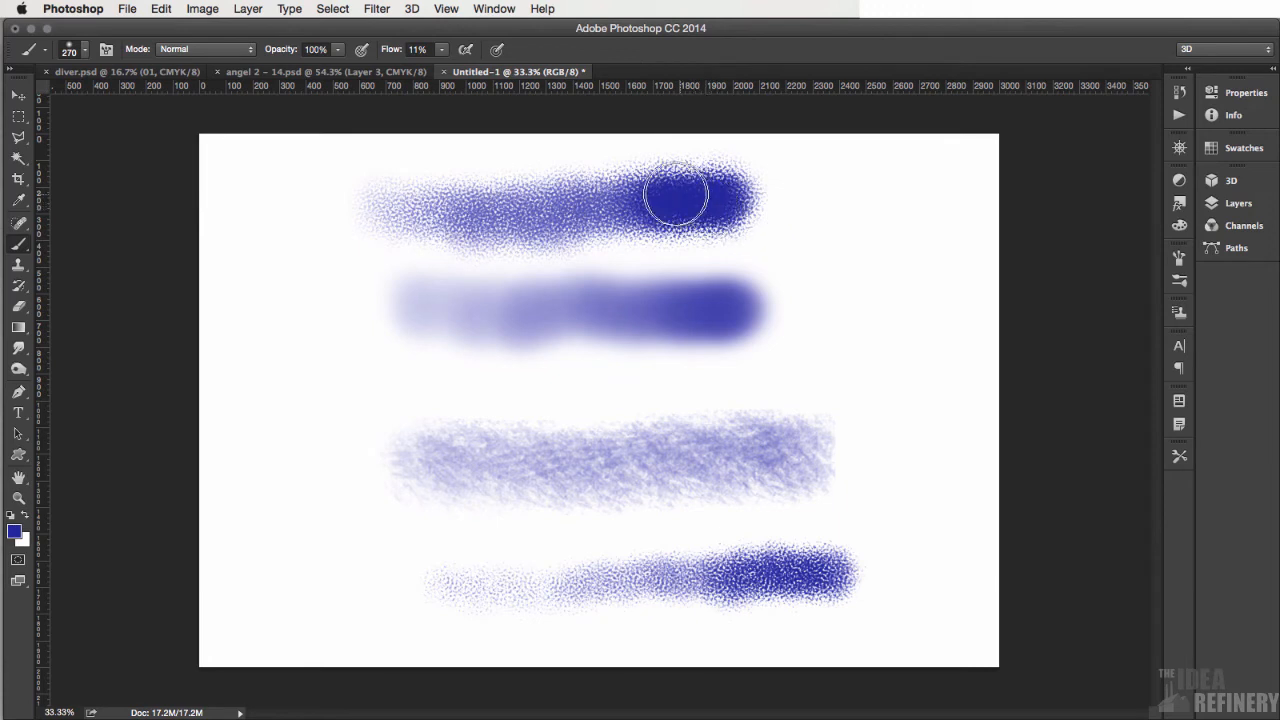
- Choose the 63 px rough brush tip, enlarge it to 327 px and paint a vertical stroke along the canvas's left side
click(1180, 259)
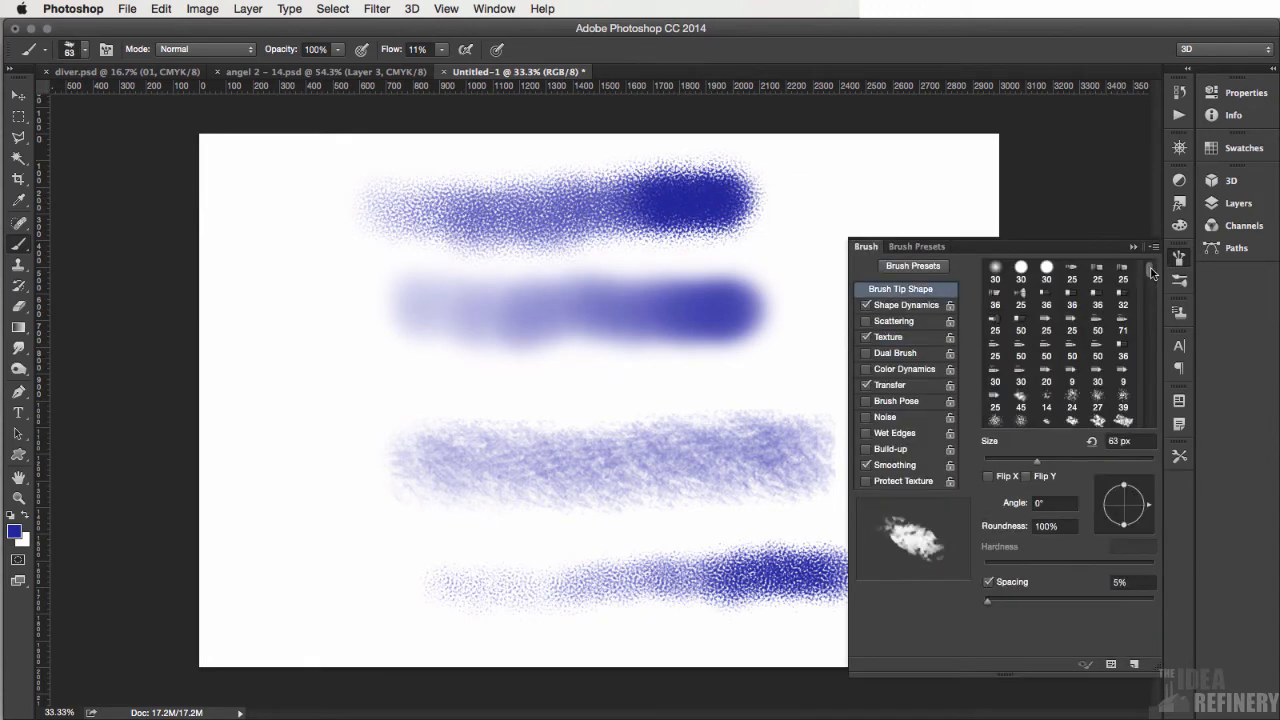
drag(1150, 268, 1153, 281)
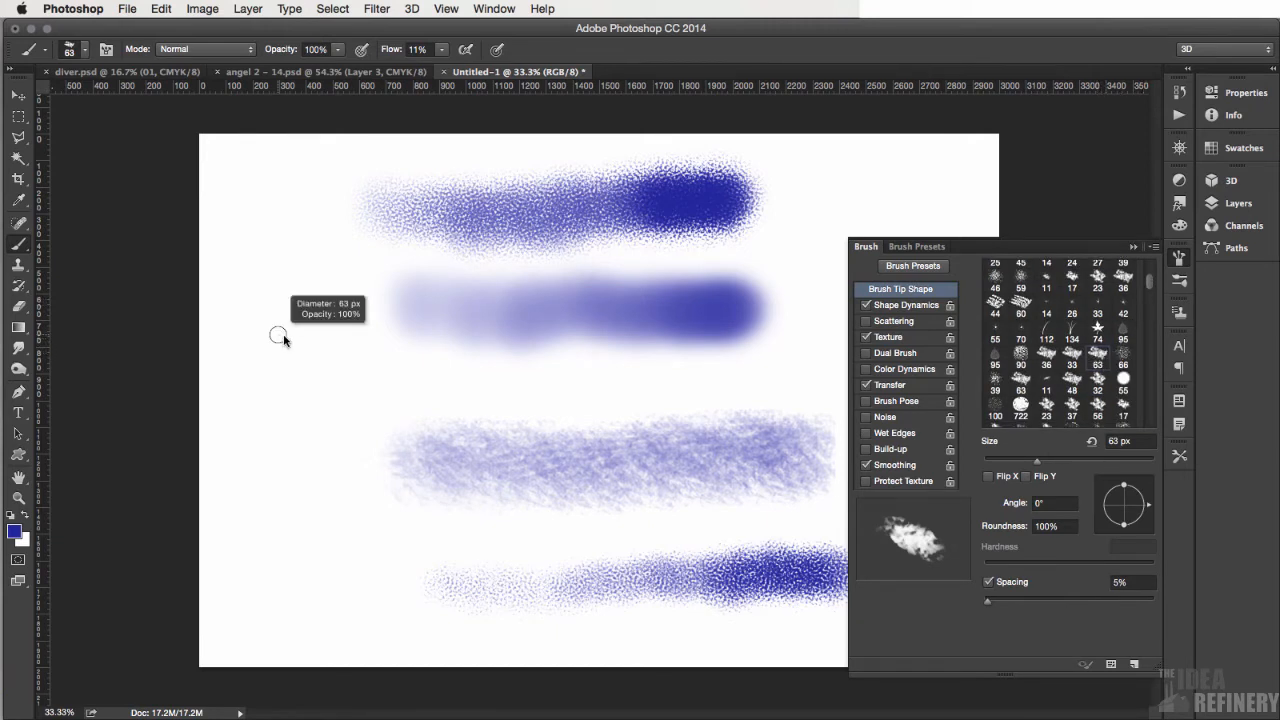
drag(280, 337, 320, 337)
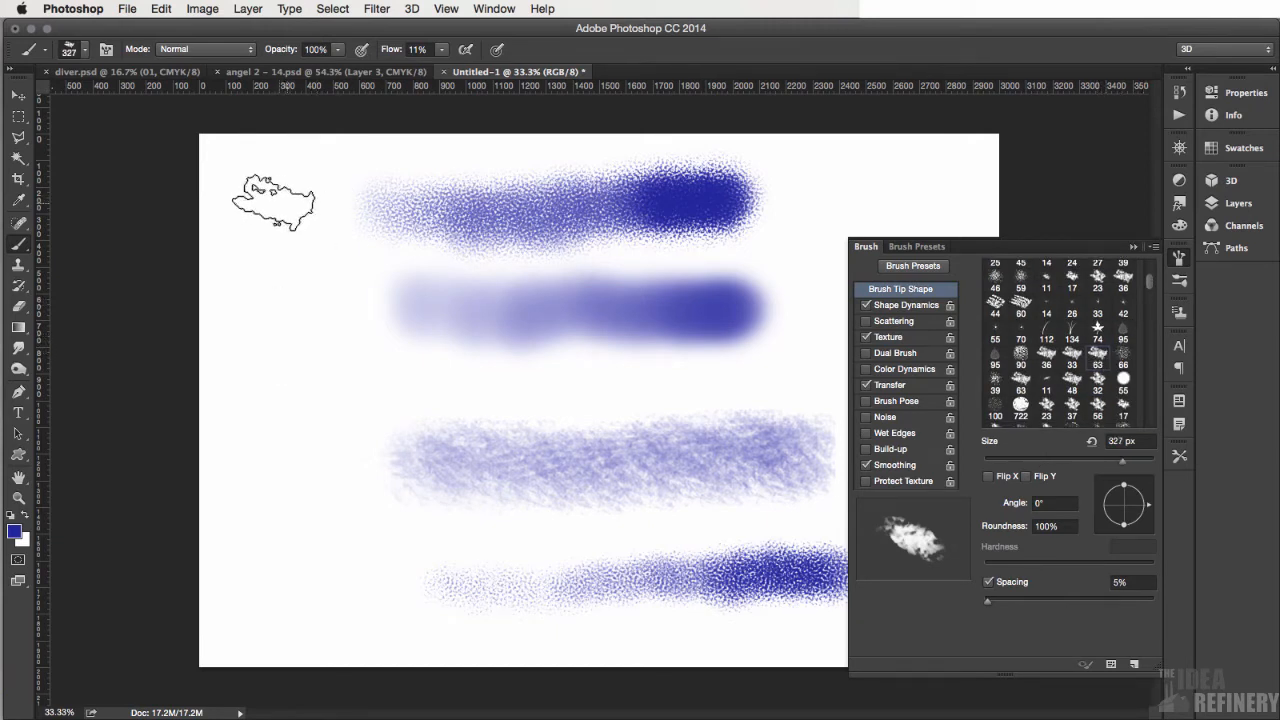
mouse_move(291, 232)
mouse_down()
mouse_move(294, 378)
mouse_move(284, 550)
mouse_move(300, 592)
mouse_move(276, 618)
mouse_move(291, 571)
mouse_move(281, 460)
mouse_move(300, 512)
mouse_move(276, 622)
mouse_move(291, 588)
mouse_move(278, 312)
mouse_move(296, 452)
mouse_move(286, 226)
mouse_move(300, 487)
mouse_move(290, 318)
mouse_move(288, 488)
mouse_move(260, 492)
mouse_move(263, 437)
mouse_move(313, 466)
mouse_move(315, 432)
mouse_move(305, 437)
mouse_move(277, 406)
mouse_up()
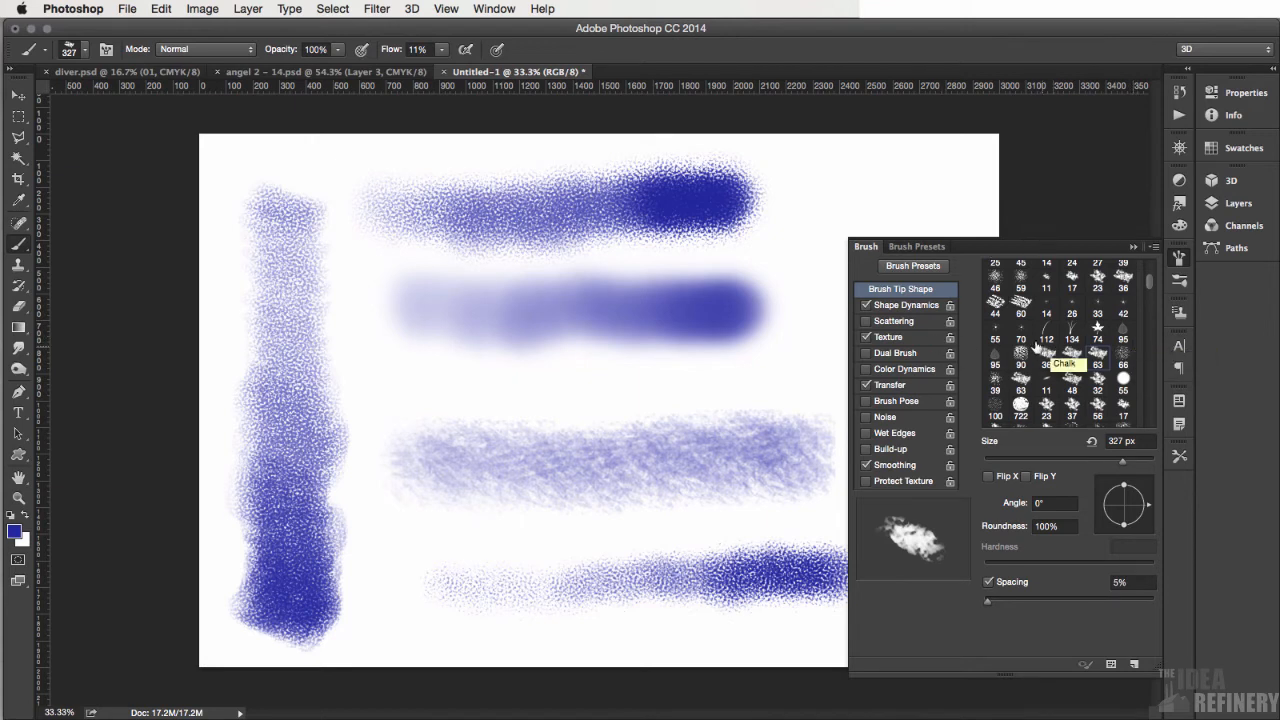
- Enable Dual Brush with the 60 px tip and paint a test patch in the canvas's upper right area
click(896, 353)
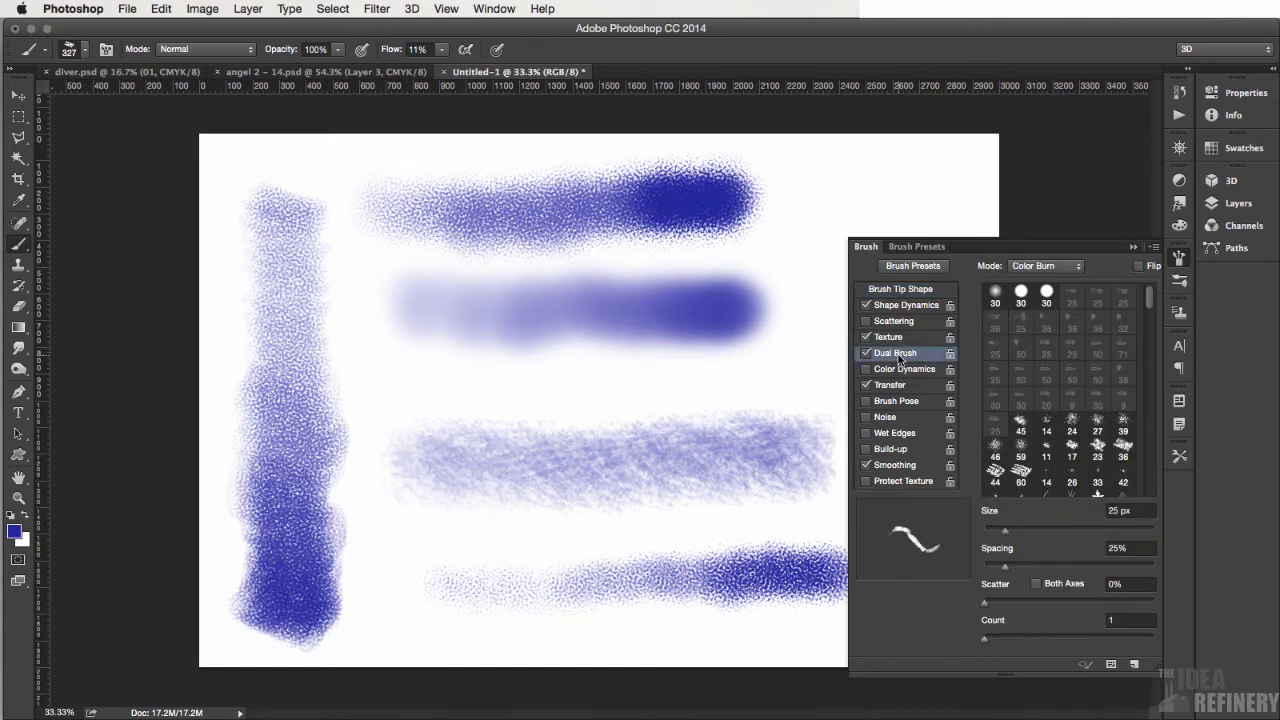
drag(1152, 302, 1152, 322)
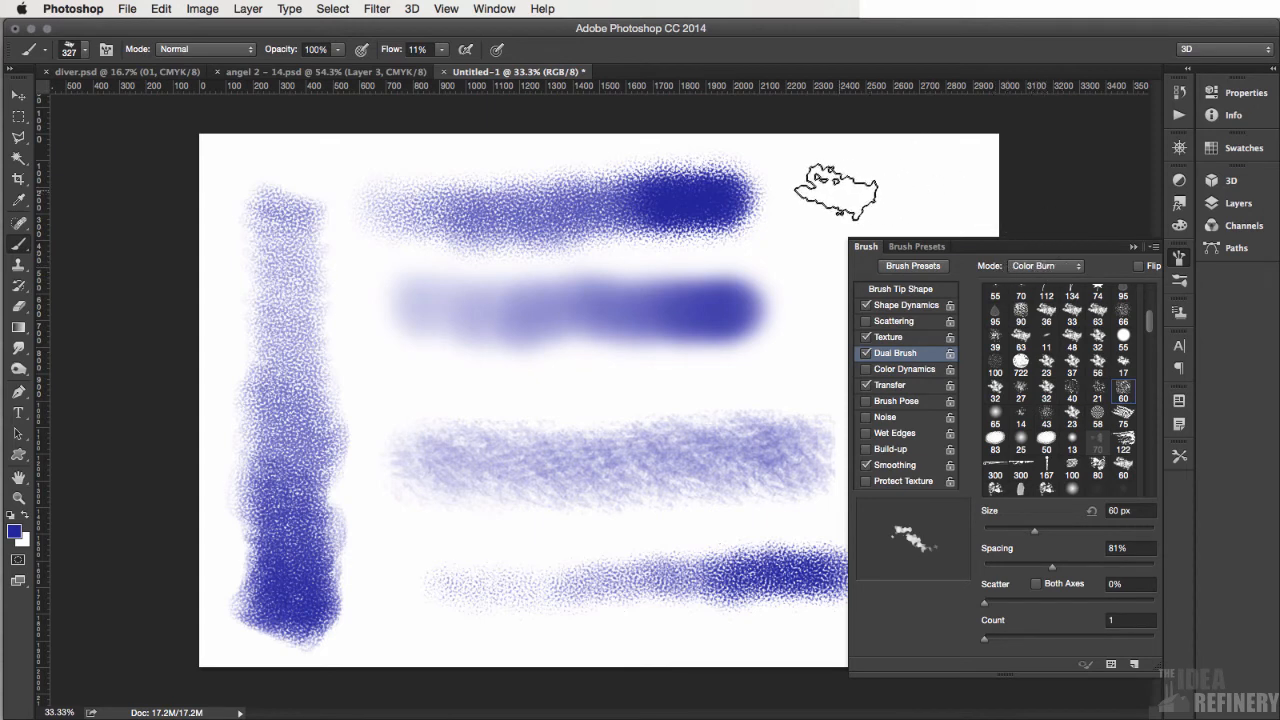
click(1133, 247)
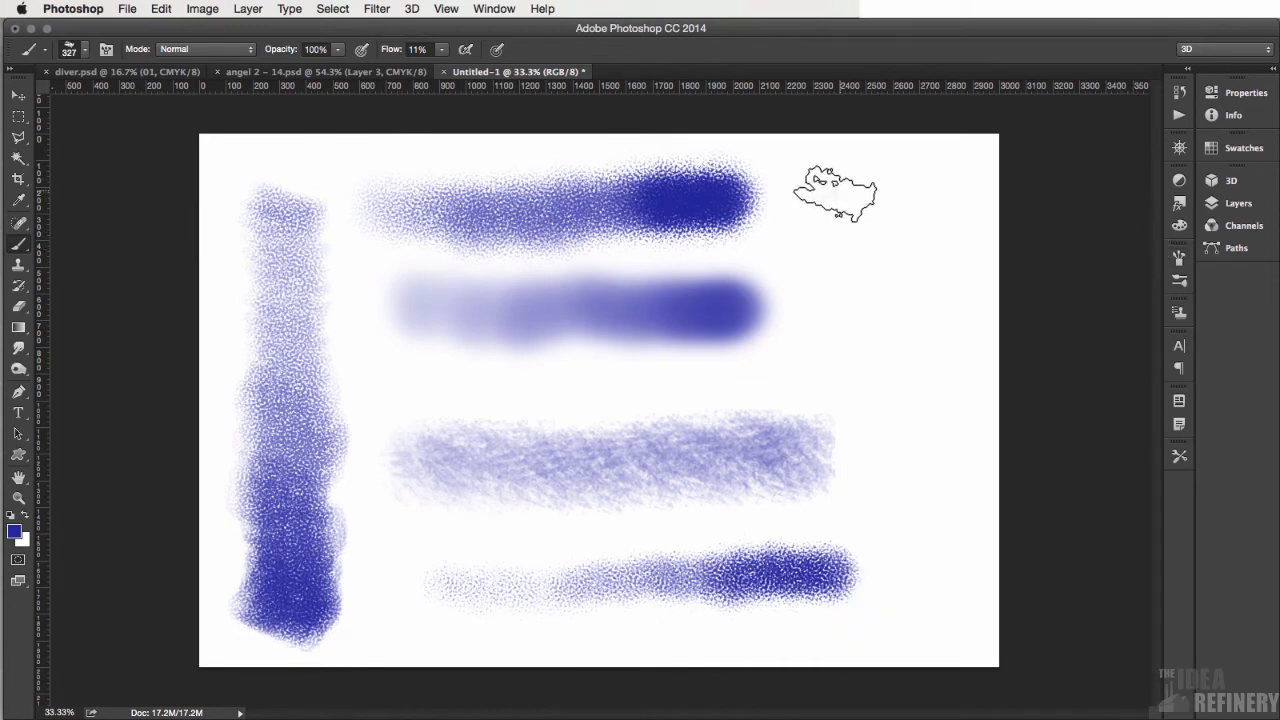
mouse_move(863, 217)
mouse_down()
mouse_move(871, 306)
mouse_move(828, 251)
mouse_move(831, 223)
mouse_move(903, 220)
mouse_move(925, 285)
mouse_move(893, 313)
mouse_move(900, 349)
mouse_move(920, 354)
mouse_move(883, 337)
mouse_move(894, 349)
mouse_move(912, 340)
mouse_move(895, 329)
mouse_move(892, 295)
mouse_move(870, 298)
mouse_move(925, 272)
mouse_move(905, 268)
mouse_up()
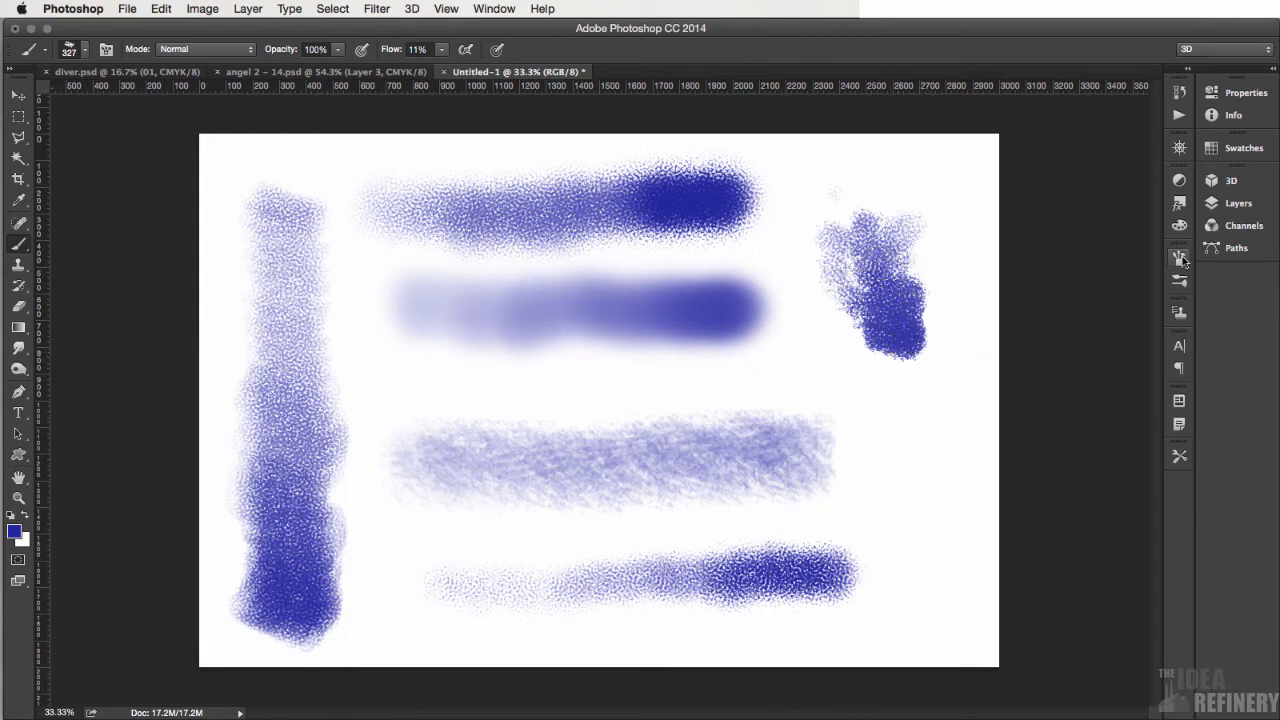
- Save the current brush as a new tool preset named SL_texture_pastel2, without including color
click(1180, 457)
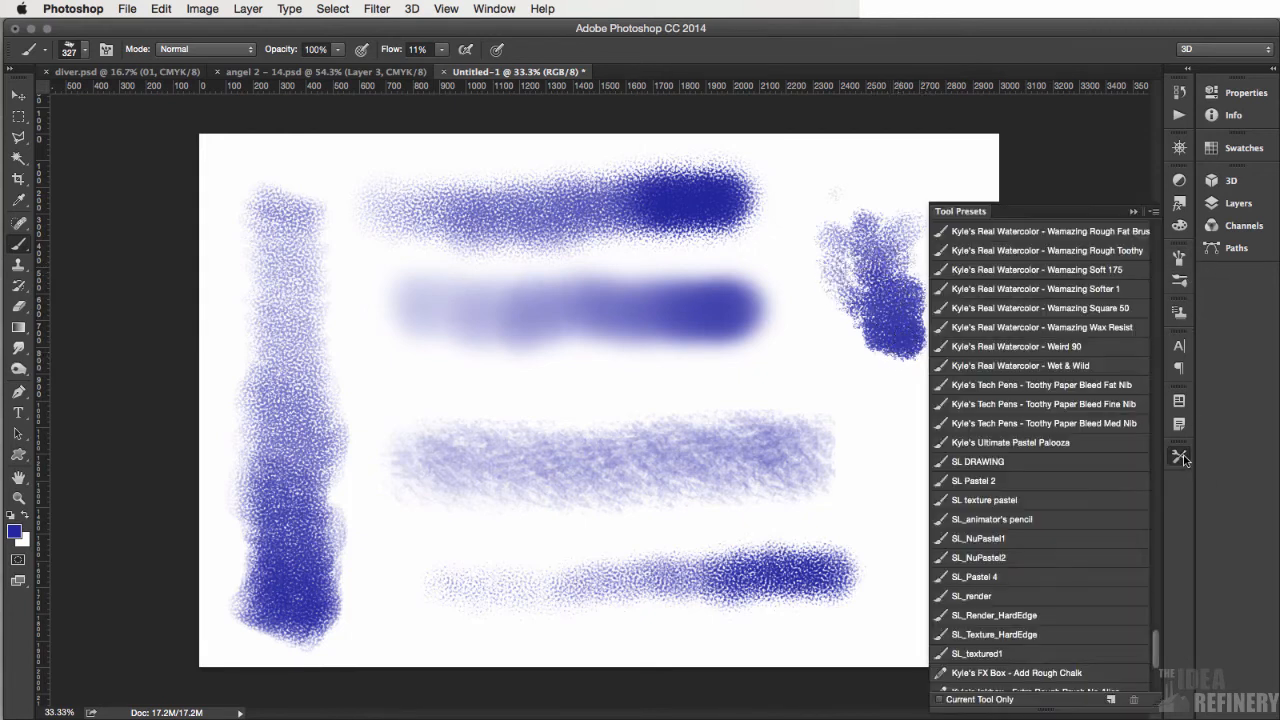
click(1154, 213)
click(1064, 202)
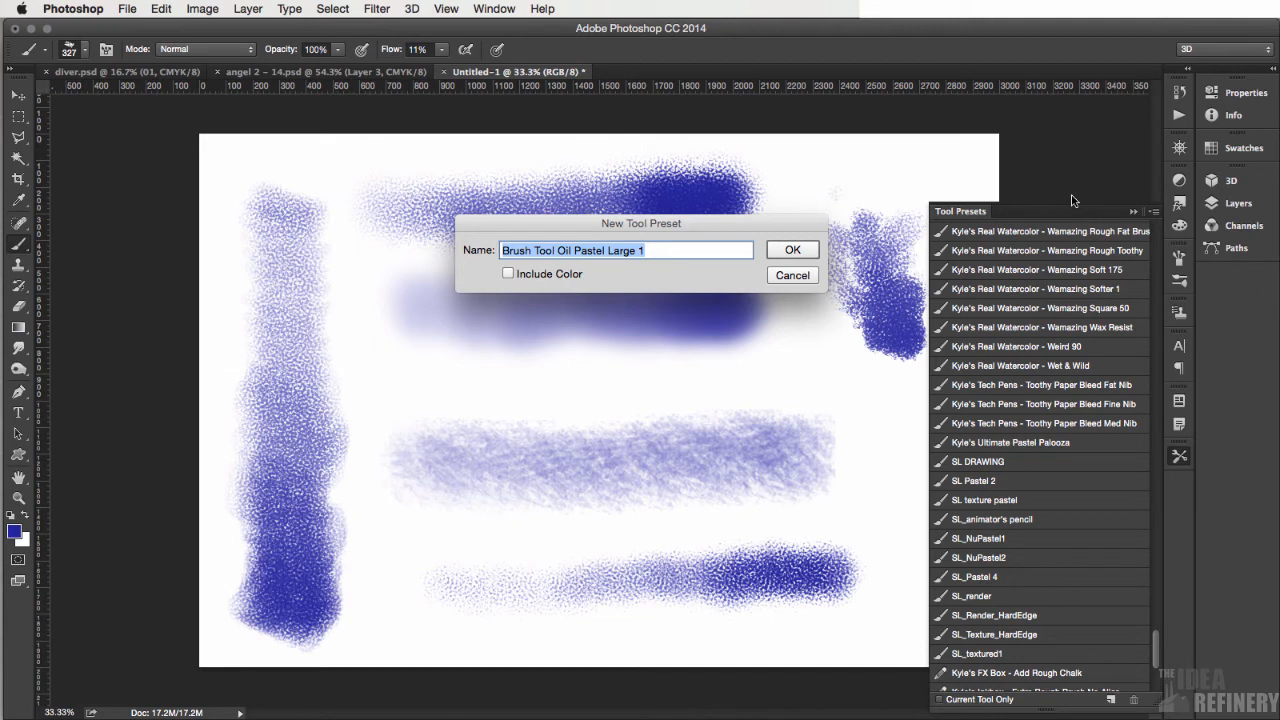
text(SL_texture_pastel2)
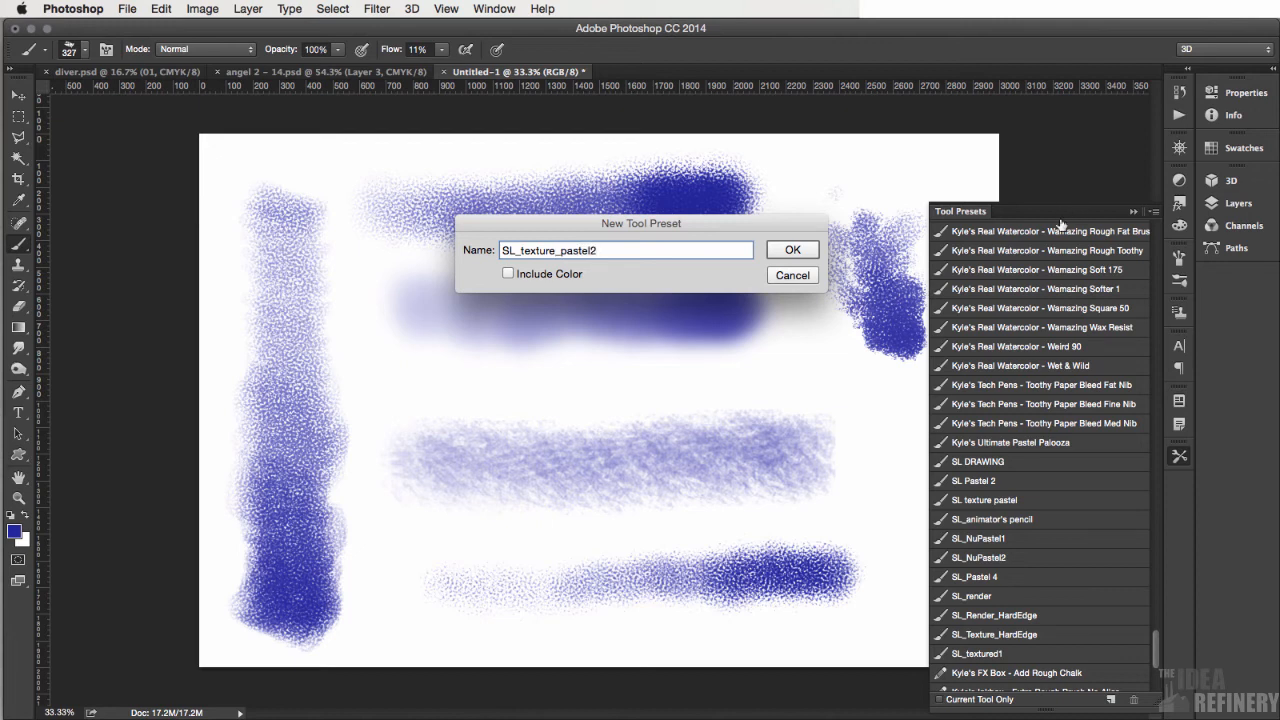
click(795, 250)
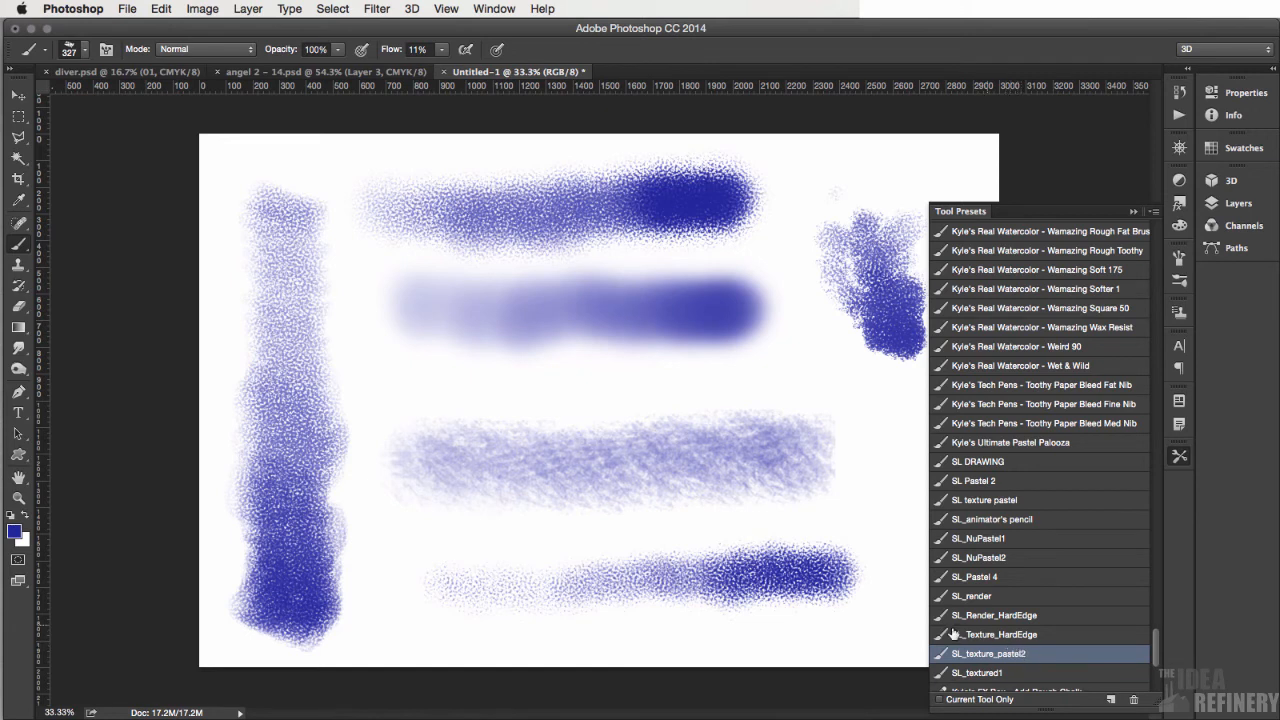
- Close the tool presets list and erase all test strokes from the canvas
click(846, 392)
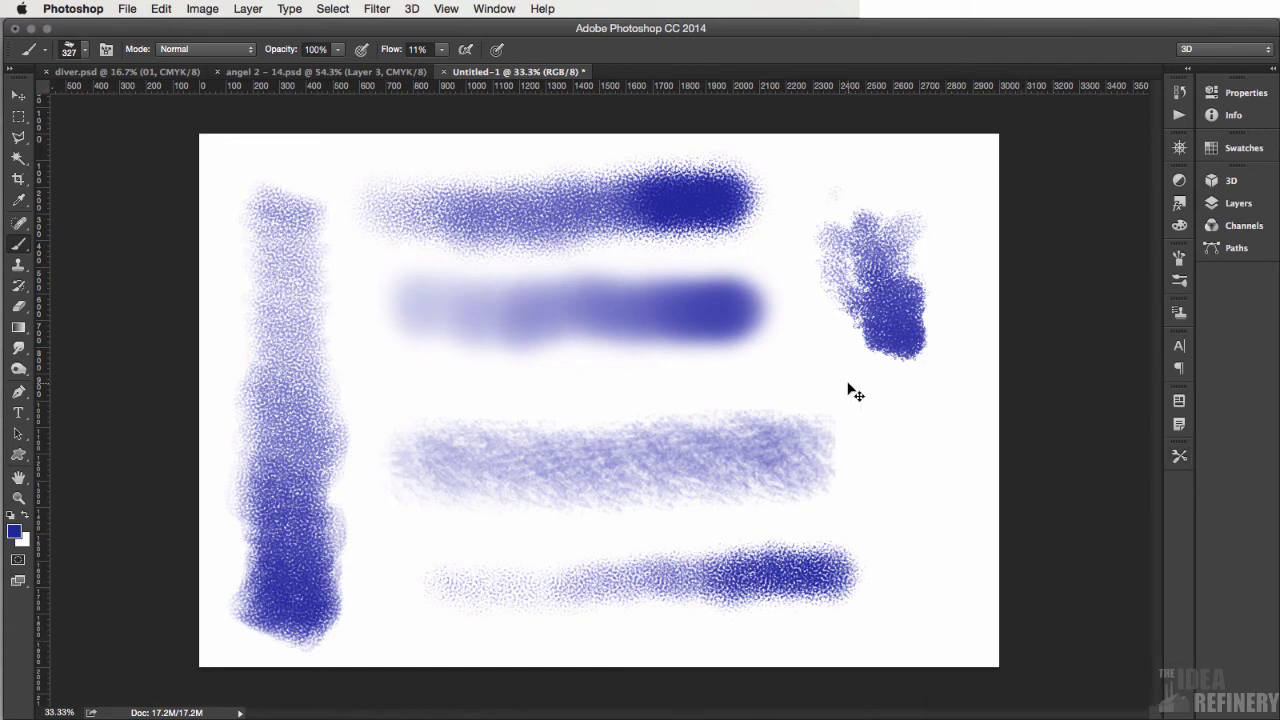
key(super+a)
key(Delete)
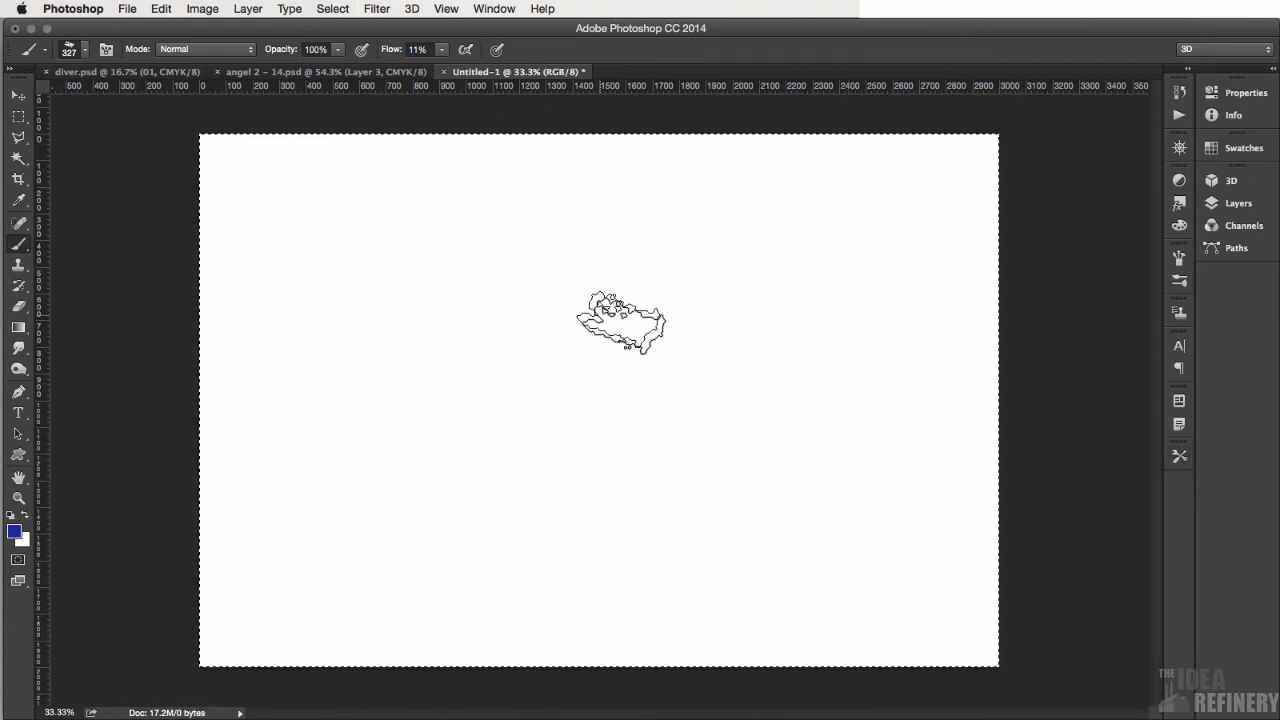
- Paint a simple face in the middle of the canvas with the pastel brush: curved jawline, two eyebrows, mouth and two closed eyes
mouse_move(538, 277)
mouse_down()
mouse_move(517, 394)
mouse_move(606, 478)
mouse_move(706, 350)
mouse_up()
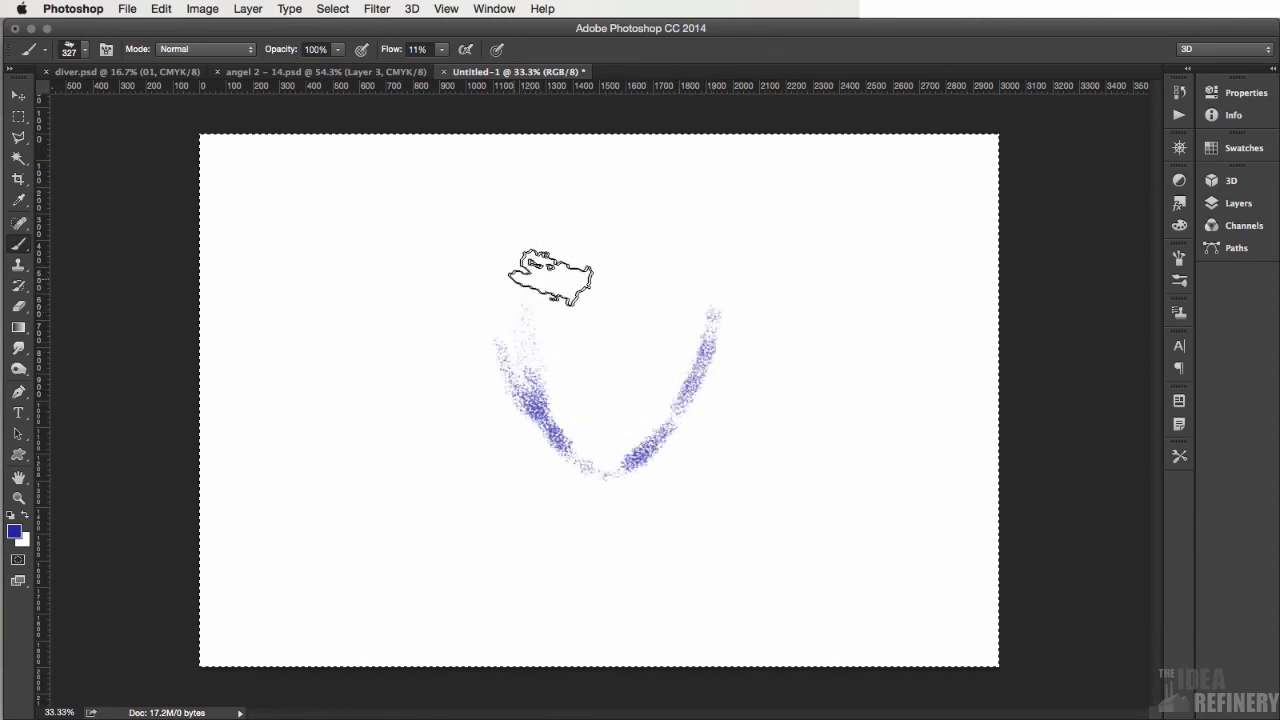
mouse_move(568, 278)
mouse_down()
mouse_move(517, 286)
mouse_move(714, 286)
mouse_move(634, 274)
mouse_up()
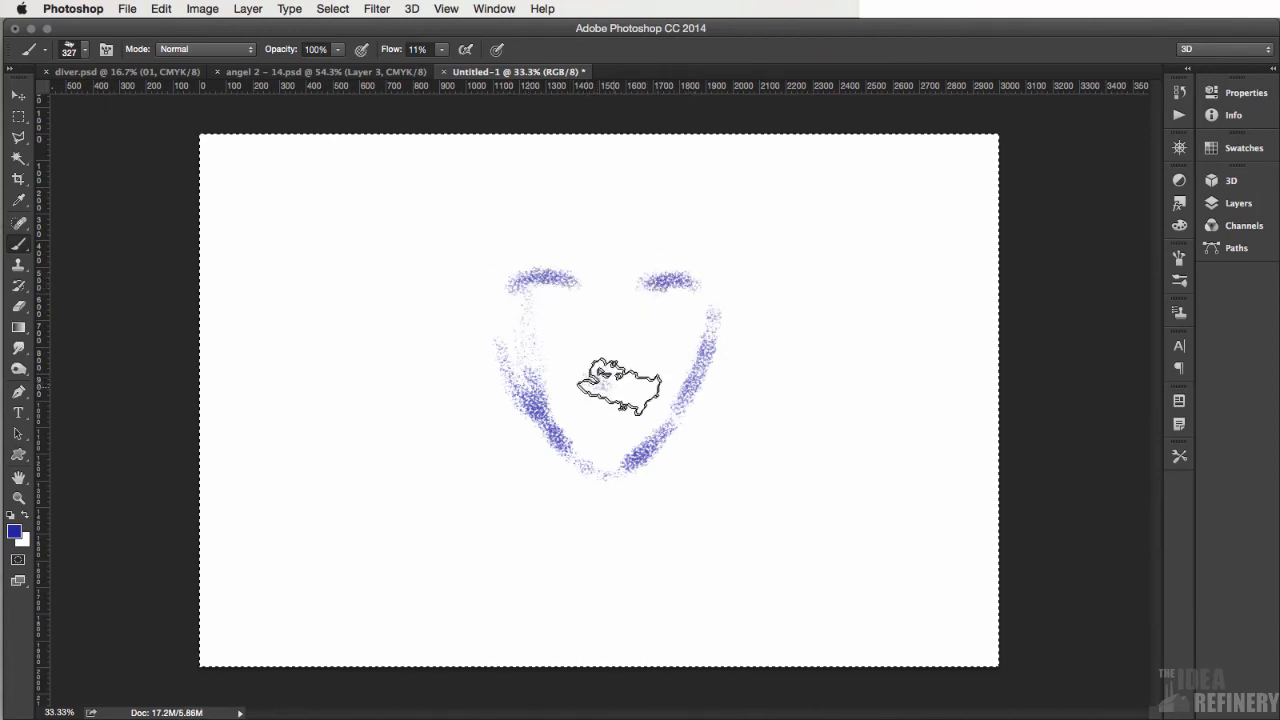
mouse_move(619, 387)
mouse_down()
mouse_move(592, 382)
mouse_move(621, 392)
mouse_move(602, 391)
mouse_up()
mouse_move(560, 313)
mouse_down()
mouse_move(540, 309)
mouse_move(557, 309)
mouse_up()
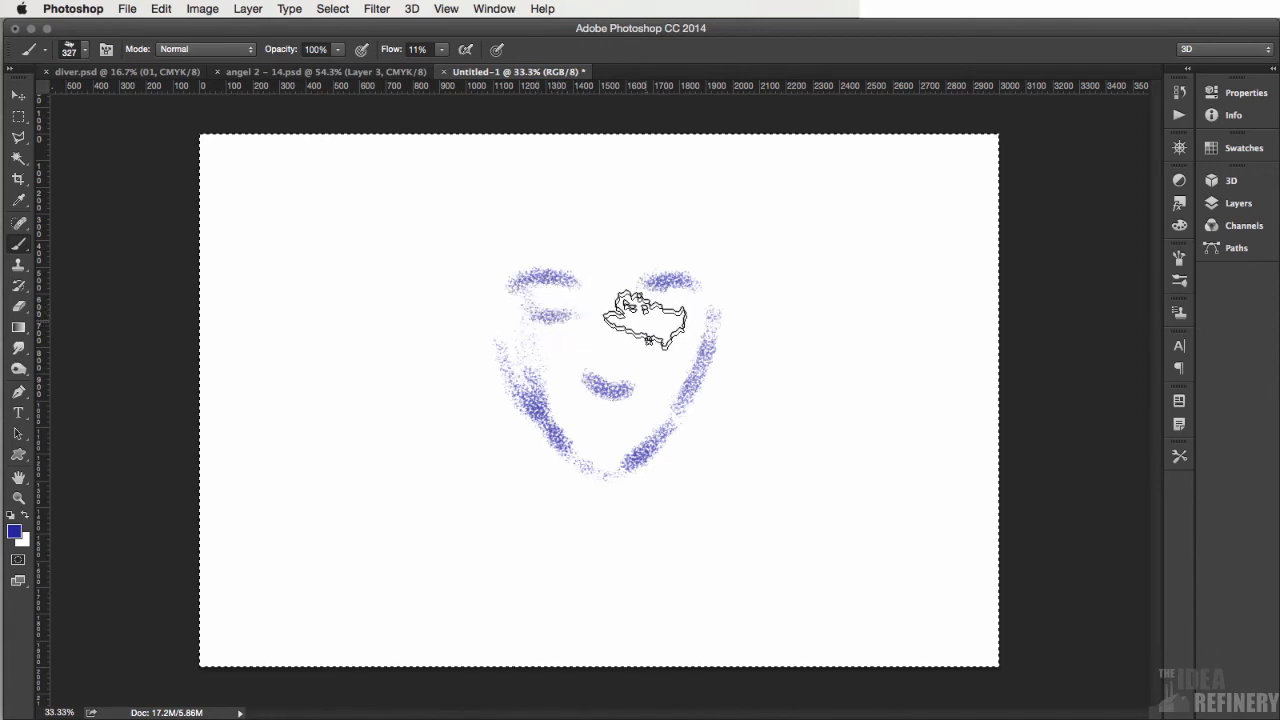
mouse_move(697, 318)
mouse_down()
mouse_move(660, 320)
mouse_move(694, 314)
mouse_up()
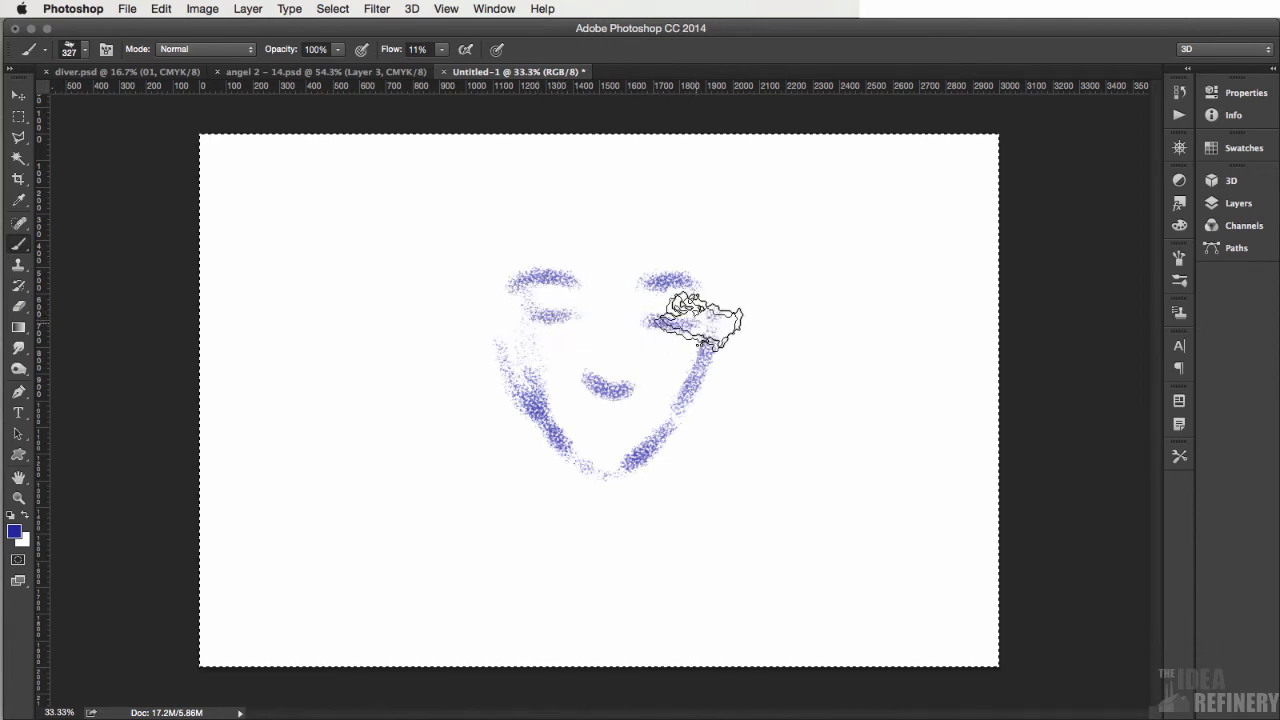
- Paint vertical strokes along both sides of the head above the jawline and add an ear on each side
mouse_move(506, 257)
mouse_down()
mouse_move(503, 297)
mouse_move(503, 245)
mouse_move(505, 350)
mouse_up()
drag(720, 262, 719, 305)
drag(486, 336, 486, 371)
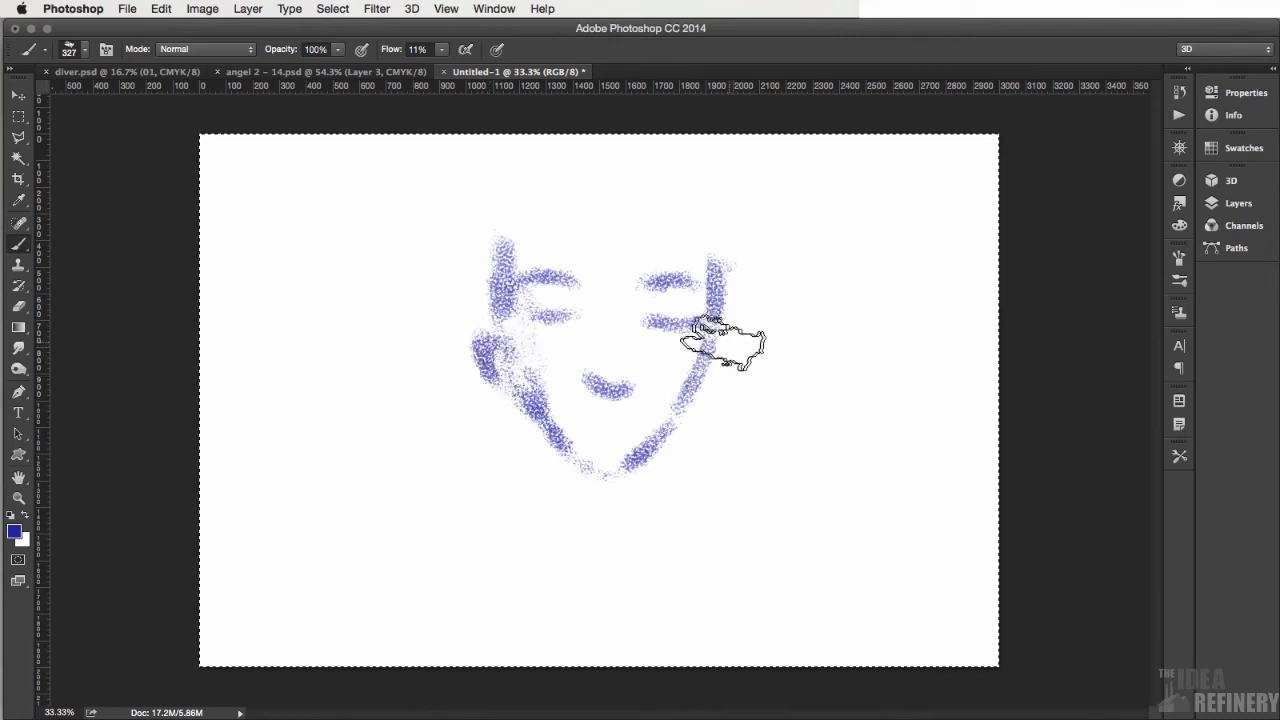
mouse_move(718, 365)
mouse_down()
mouse_move(697, 380)
mouse_move(705, 370)
mouse_up()
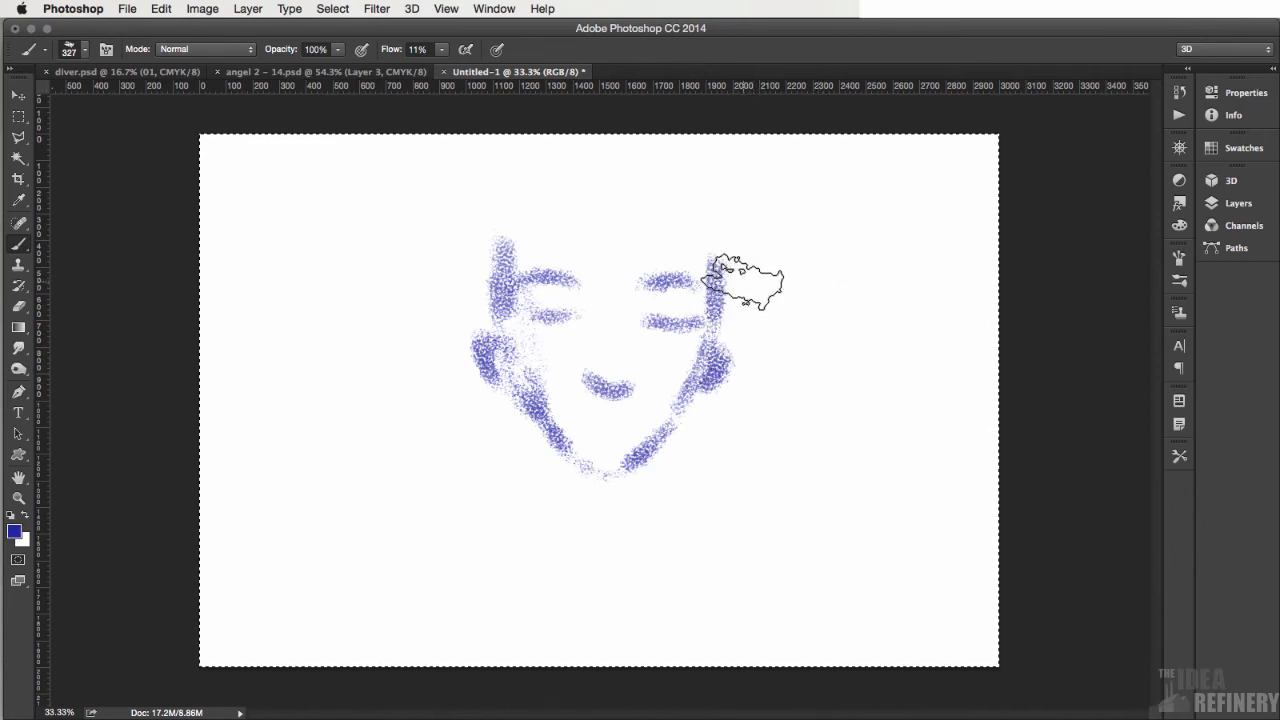
- Examine the pastel texture on the face and hair in Pastel Portrait 14.psd, close up and at 50%
key(z)
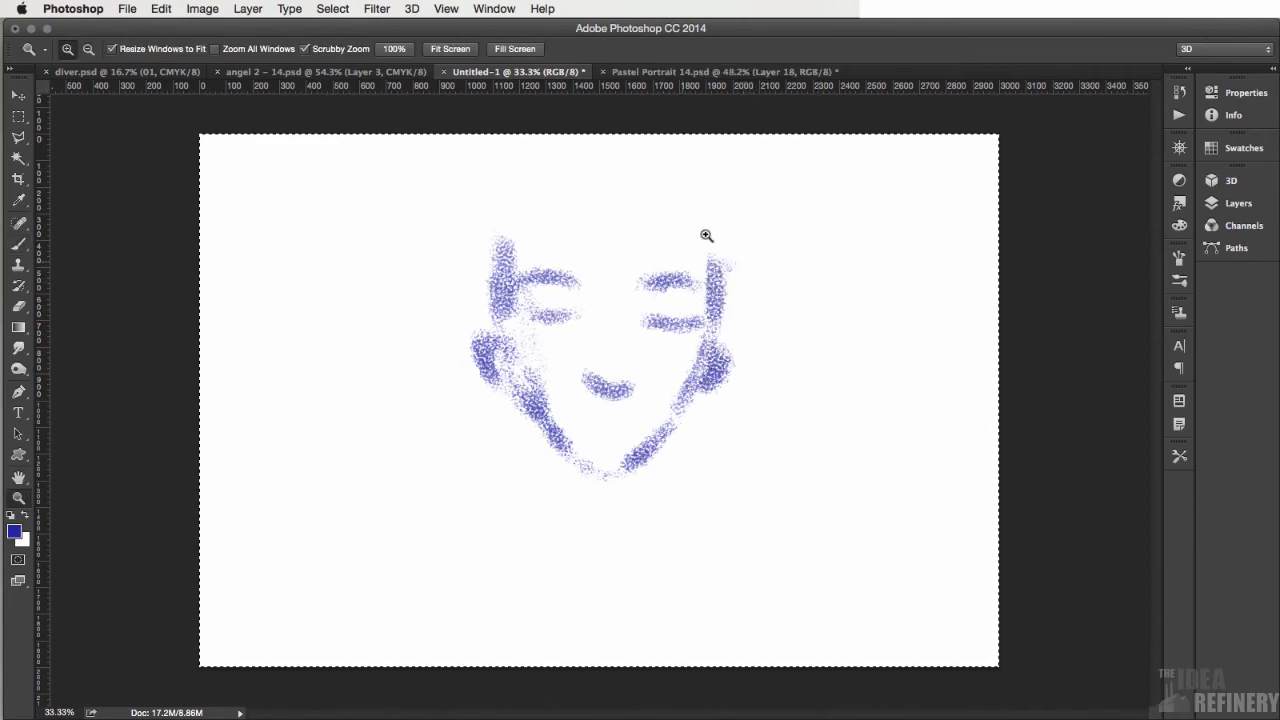
click(680, 72)
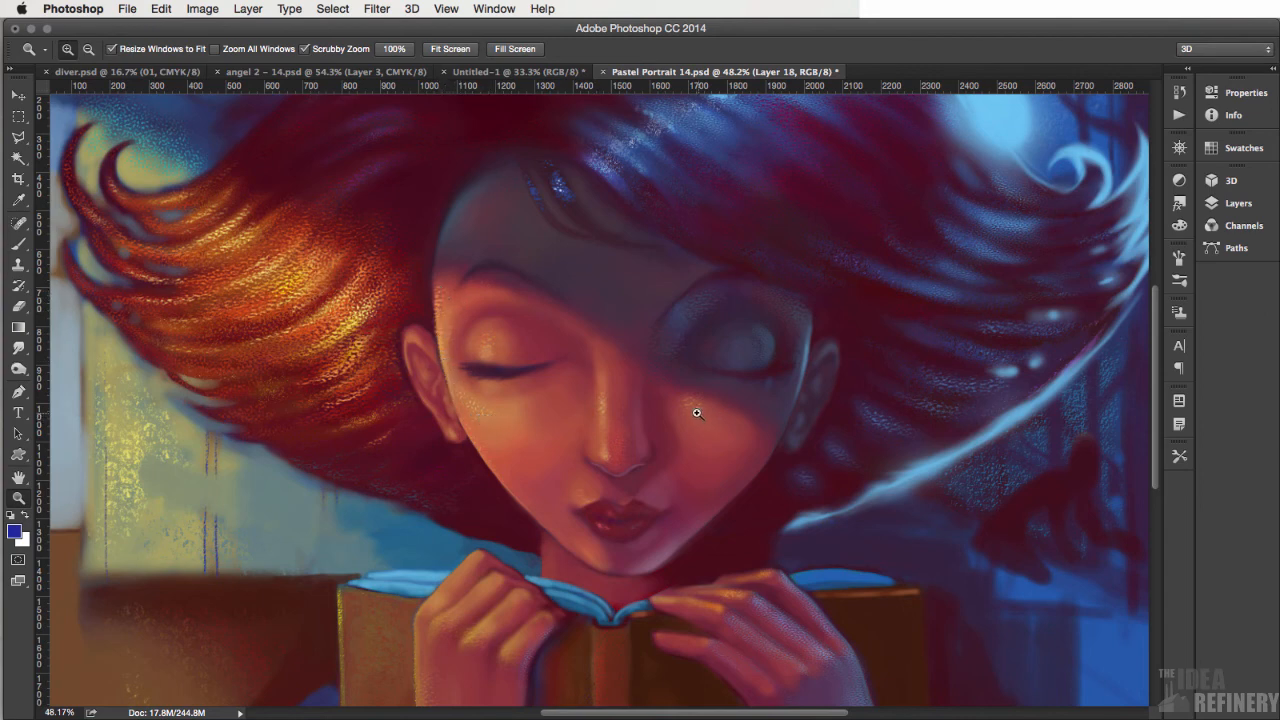
drag(450, 353, 512, 446)
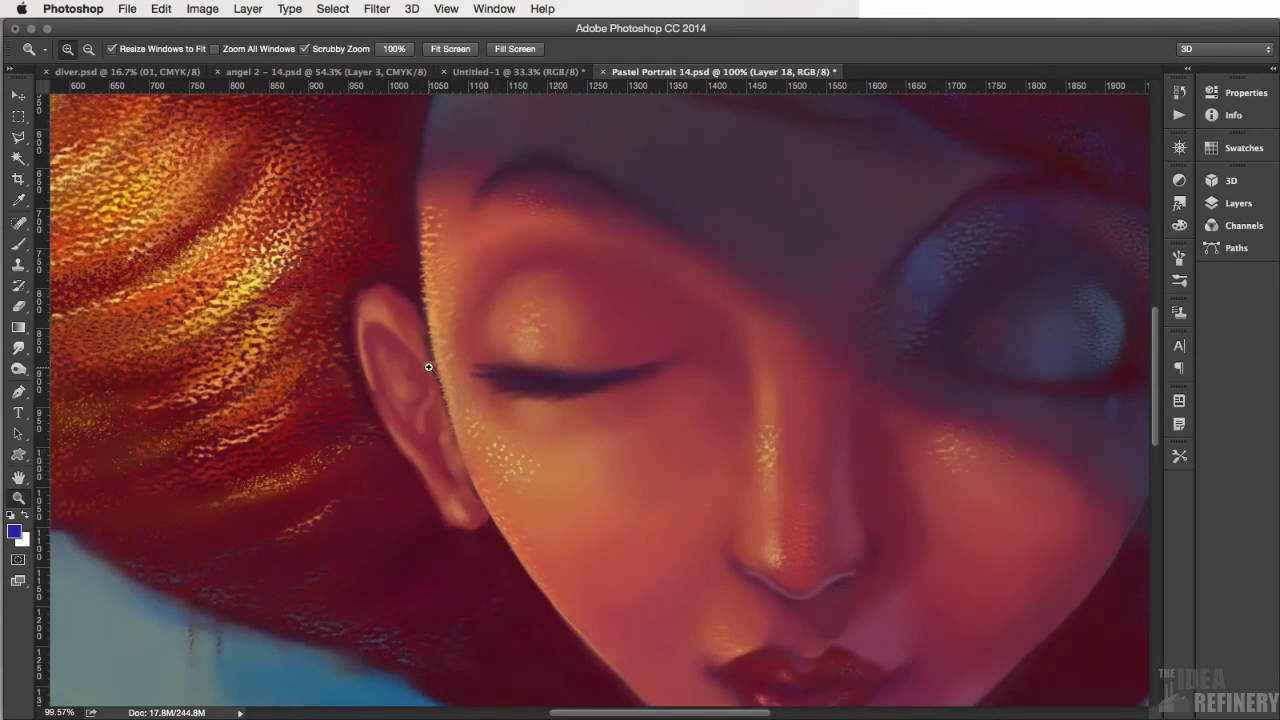
key(super+minus)
key(super+minus)
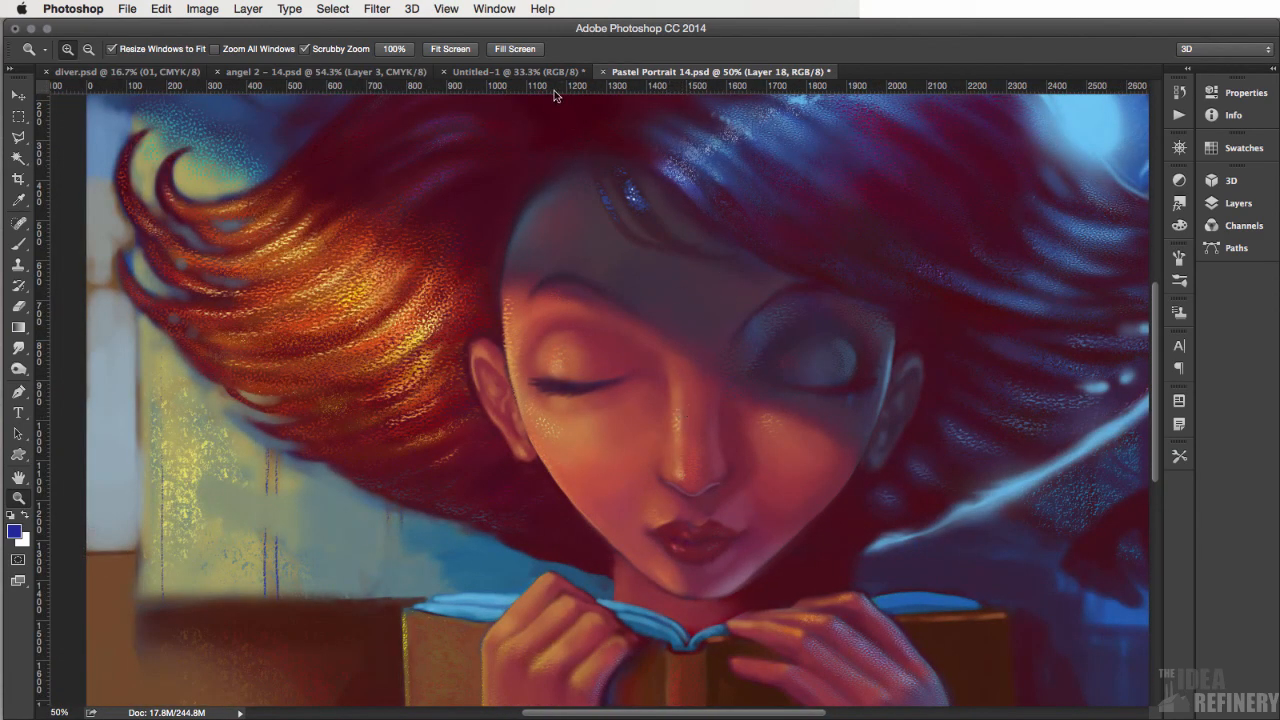
- Switch to angel 2 – 14.psd and activate the Brush tool on Layer 2 near the woman's red hair
click(333, 70)
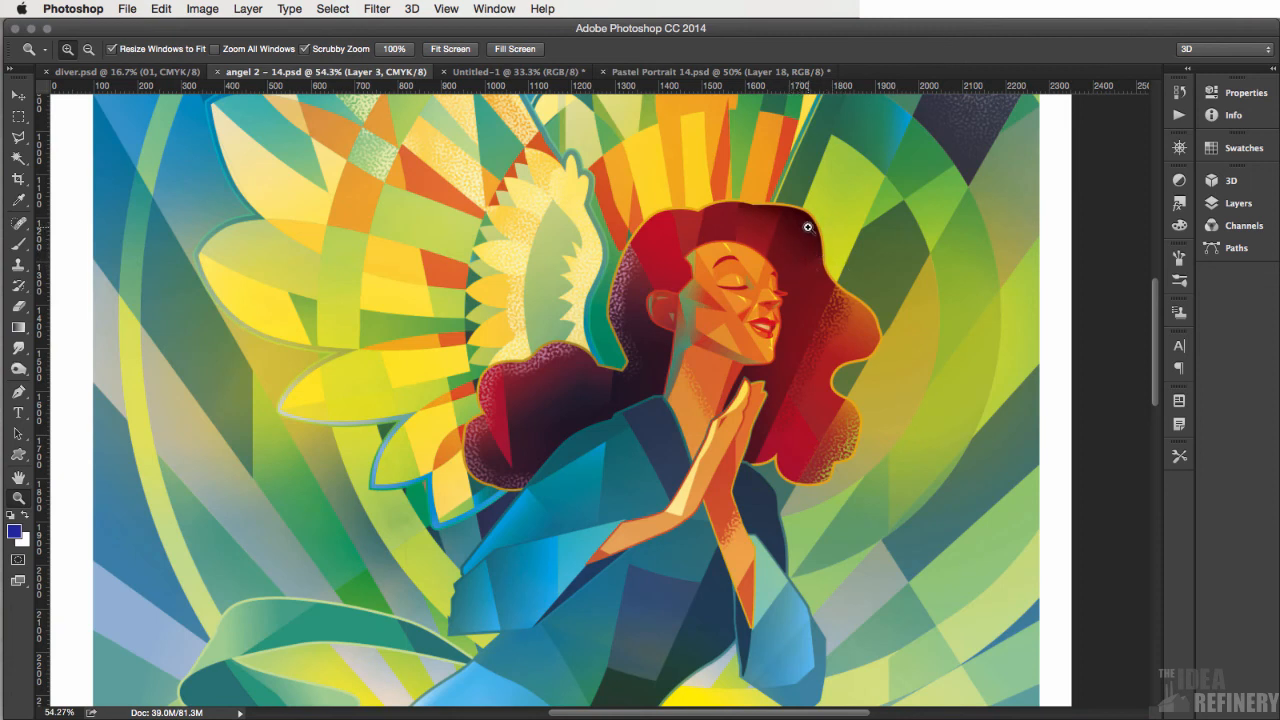
click(807, 326)
key(b)
key(alt+[)
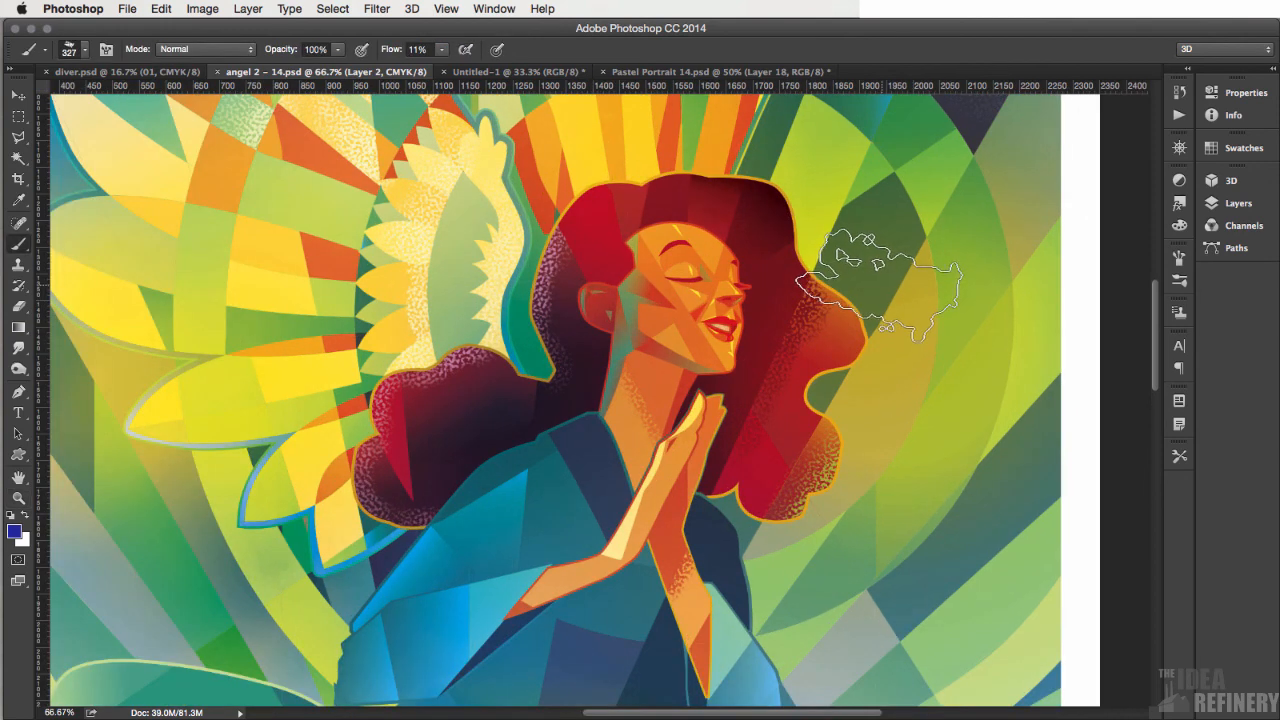